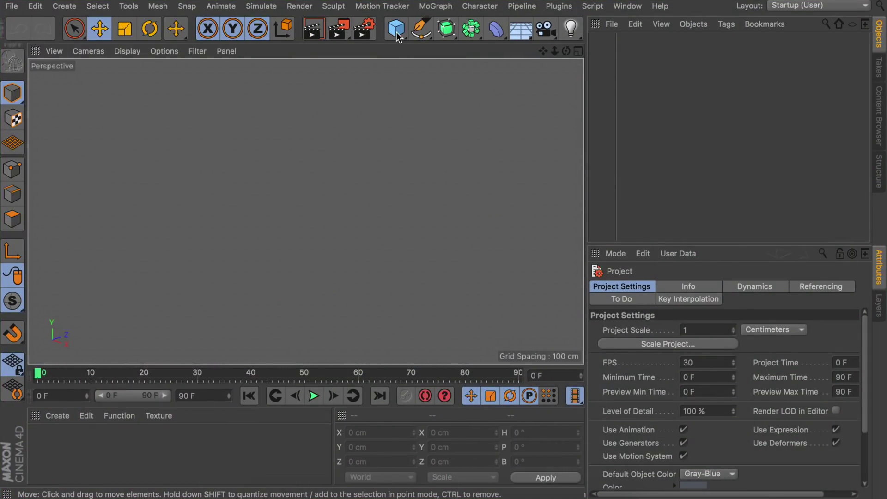
# Add a sphere primitive to the scene and set the viewport display to Gouraud Shading (Lines).
pyautogui.click(398, 37)
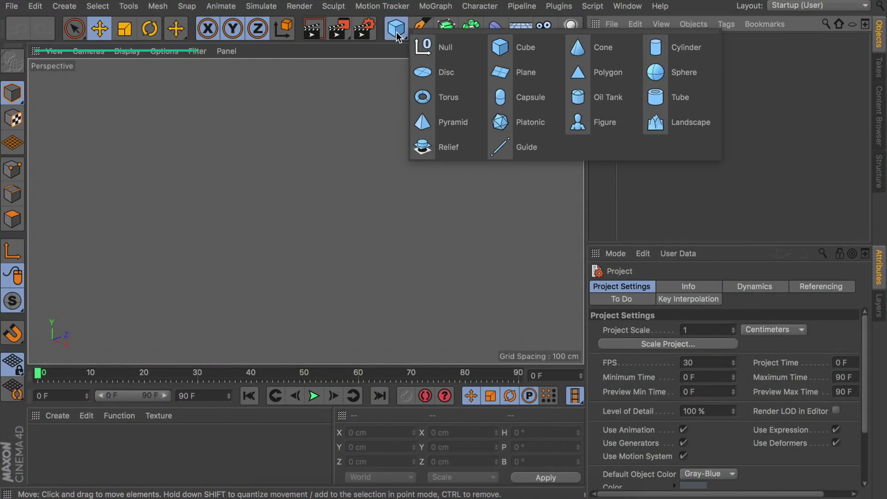
pyautogui.click(672, 78)
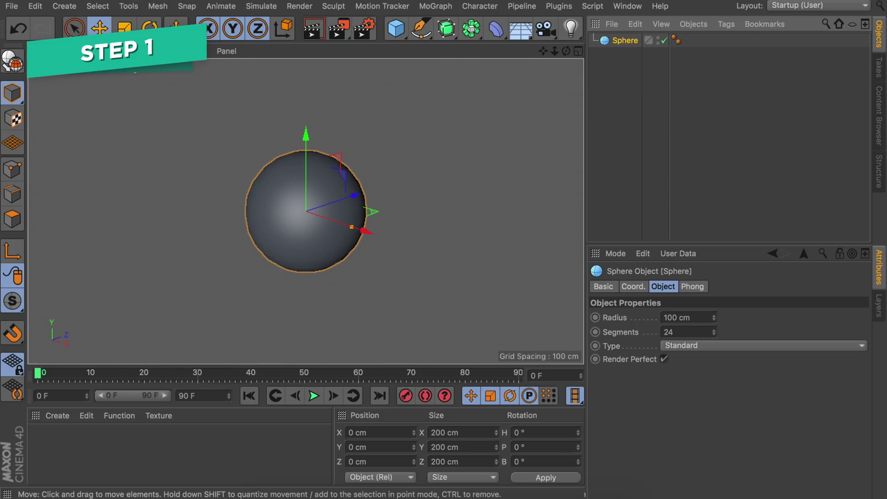
pyautogui.click(126, 51)
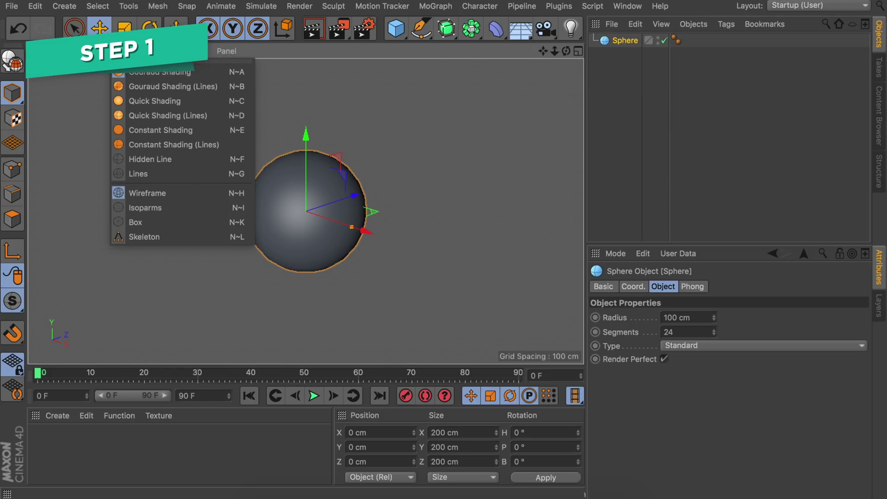
pyautogui.click(143, 87)
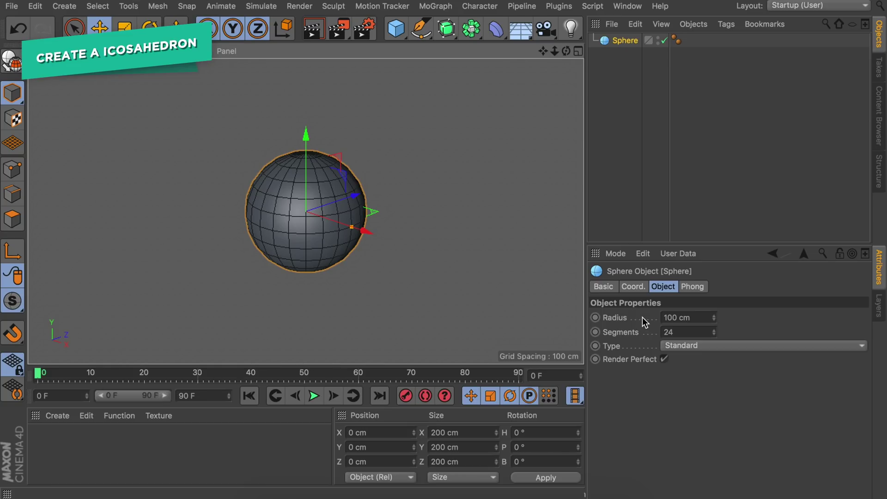
# Change the sphere's type to Icosahedron.
pyautogui.click(694, 345)
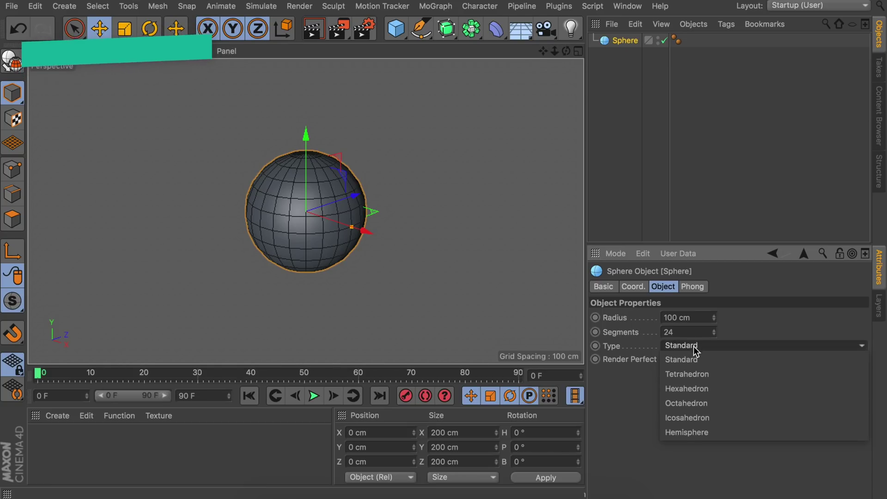
pyautogui.click(689, 418)
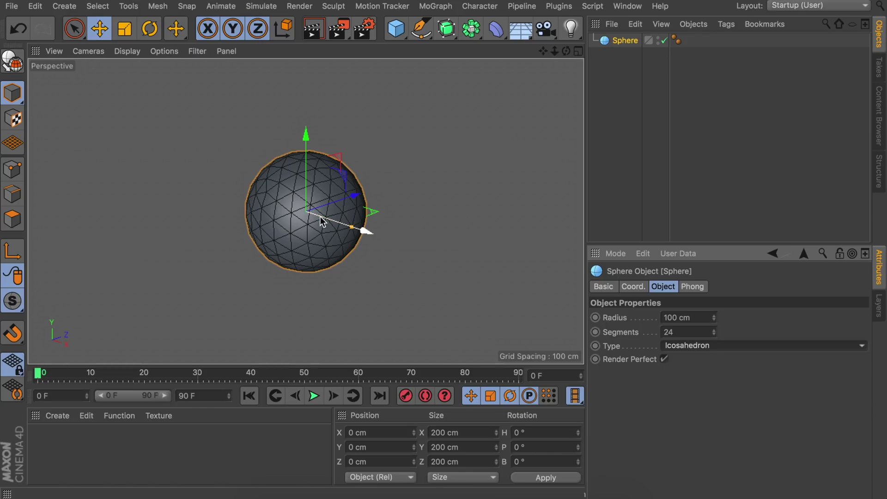
pyautogui.scroll(3, 307, 209)
pyautogui.scroll(2, 307, 209)
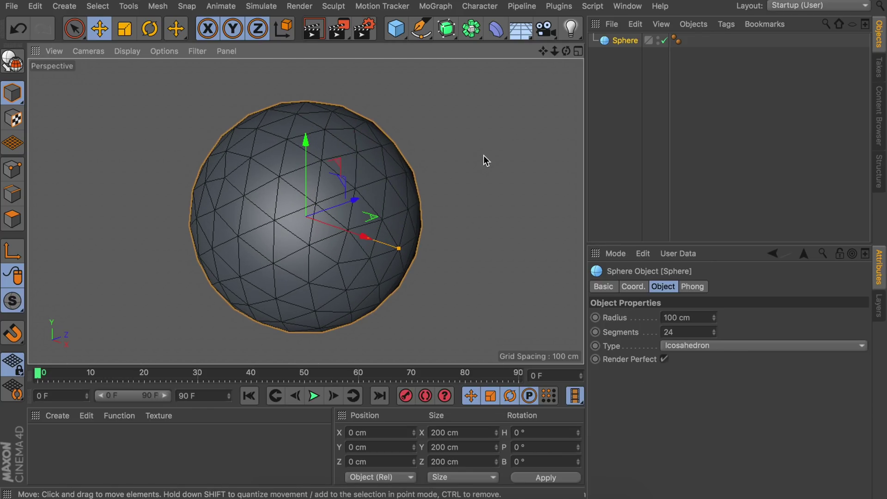
# Turn off Render Perfect for the sphere and compare view renders made with and without the option.
pyautogui.click(314, 28)
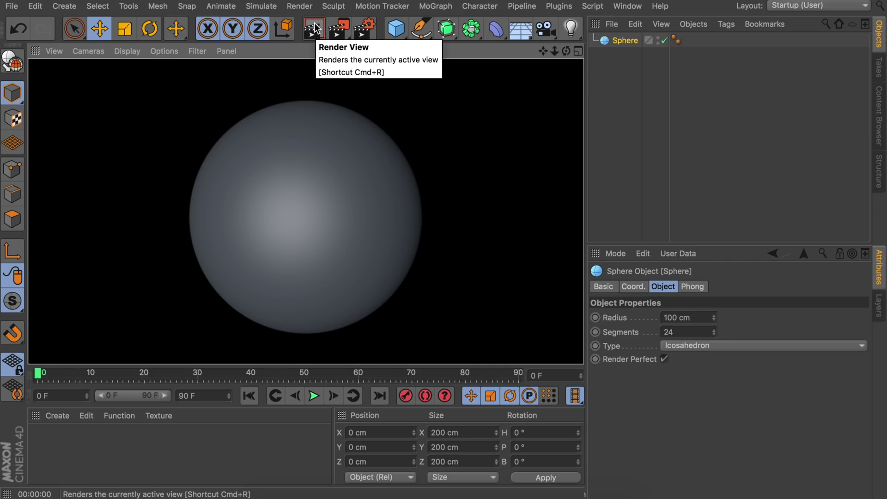
pyautogui.click(665, 359)
pyautogui.click(314, 30)
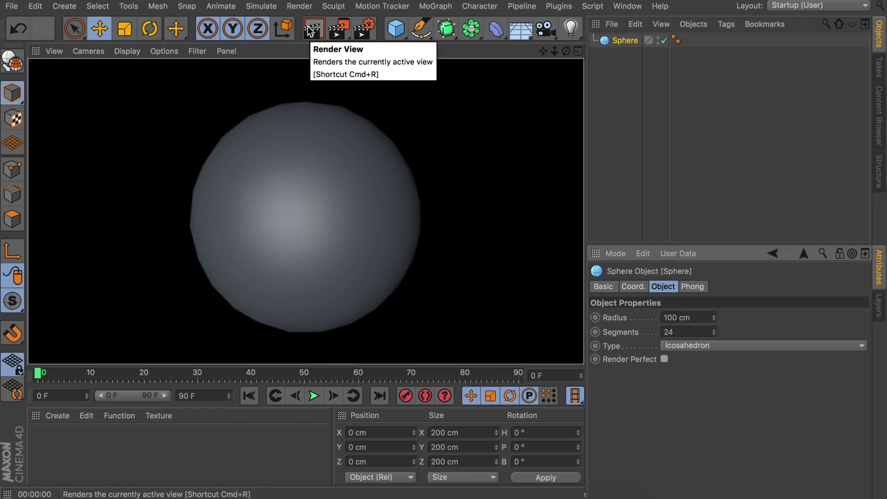
pyautogui.click(446, 170)
# Convert the sphere to an editable polygon object and switch to point editing.
pyautogui.click(613, 41)
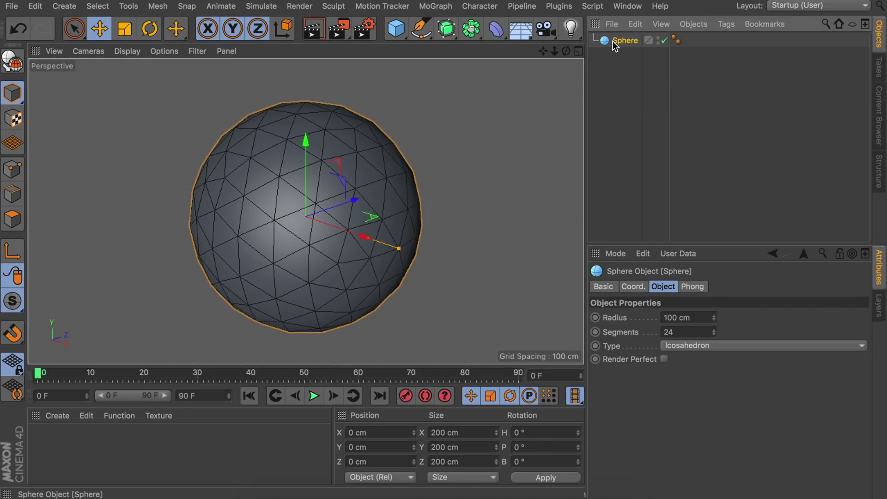
pyautogui.press('c')
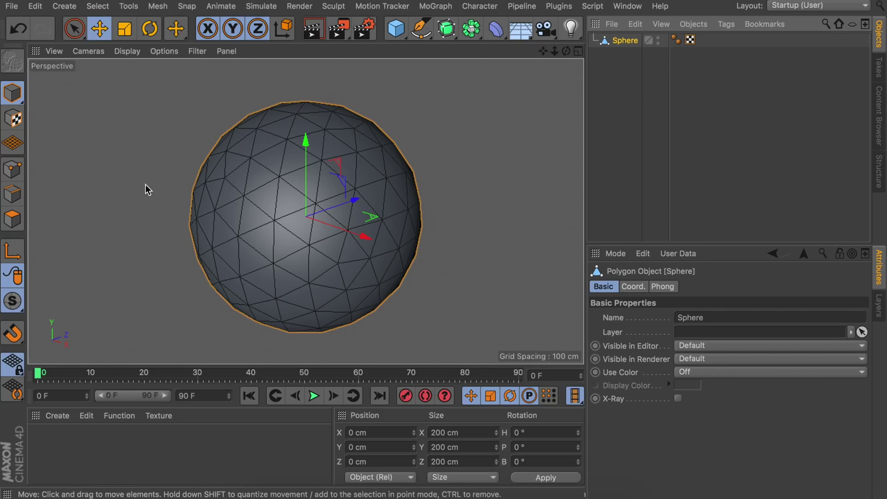
pyautogui.click(18, 174)
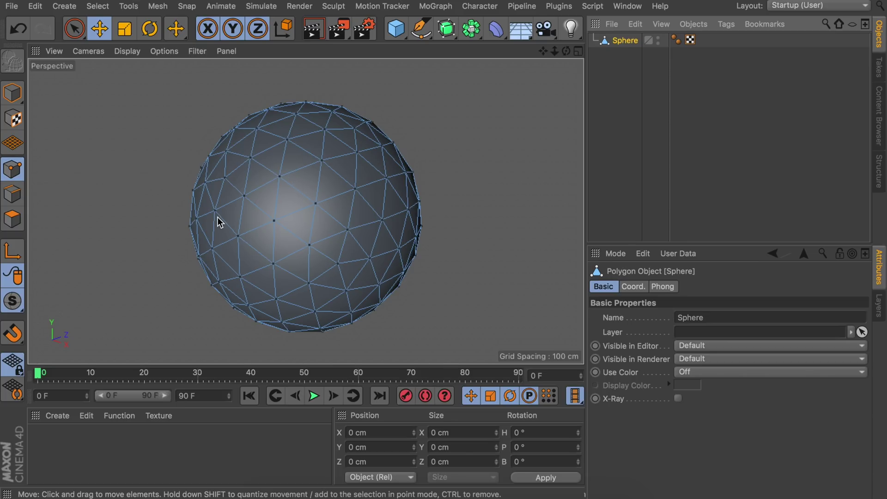
# Try pulling a single point on the sphere outward along the Z axis, undo the move and clear the selection.
pyautogui.keyDown('alt'); pyautogui.moveTo(233, 203); pyautogui.dragTo(290, 195); pyautogui.keyUp('alt')
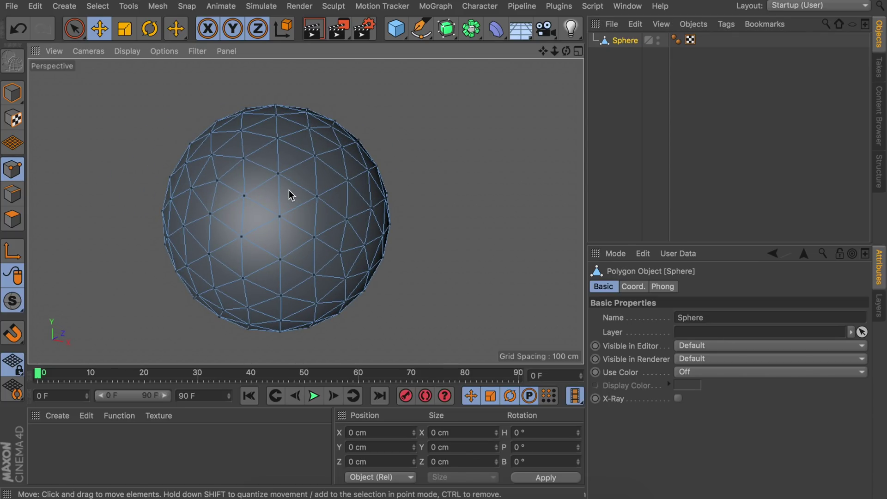
pyautogui.click(207, 216)
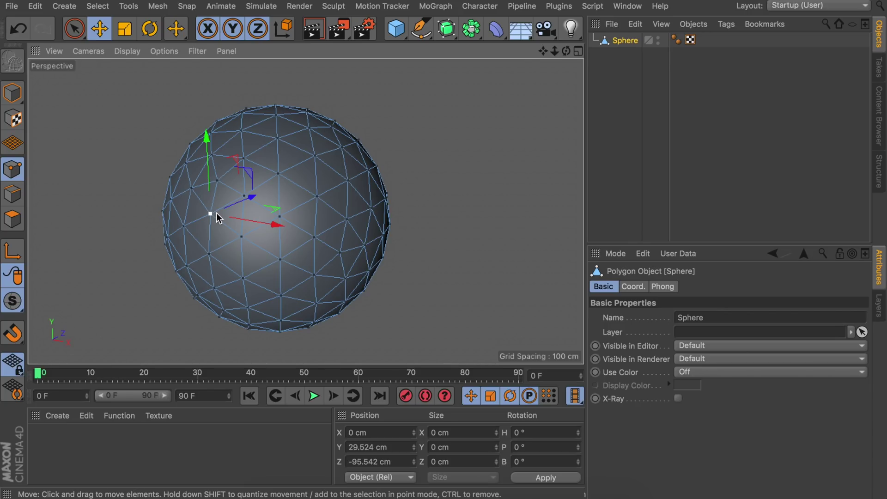
pyautogui.moveTo(252, 199); pyautogui.dragTo(213, 195)
pyautogui.keyDown('alt'); pyautogui.moveTo(212, 195); pyautogui.dragTo(284, 186, button='right'); pyautogui.keyUp('alt')
pyautogui.hotkey('ctrl', 'z')
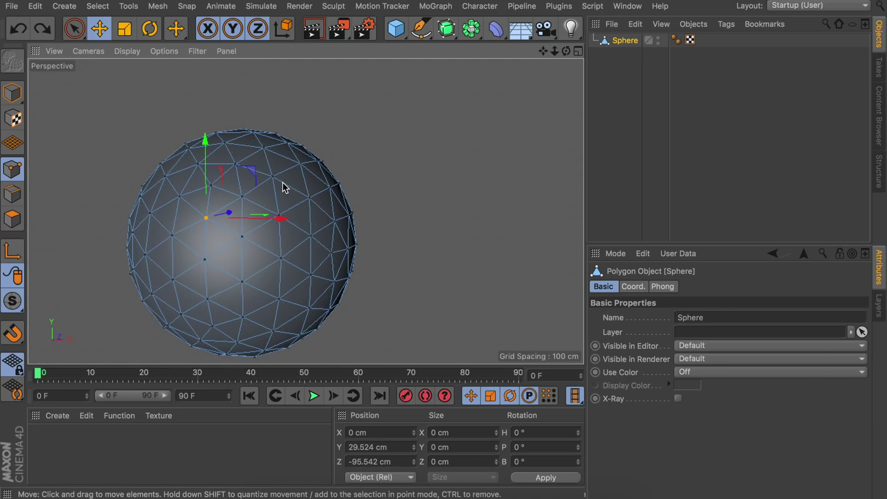
pyautogui.click(368, 177)
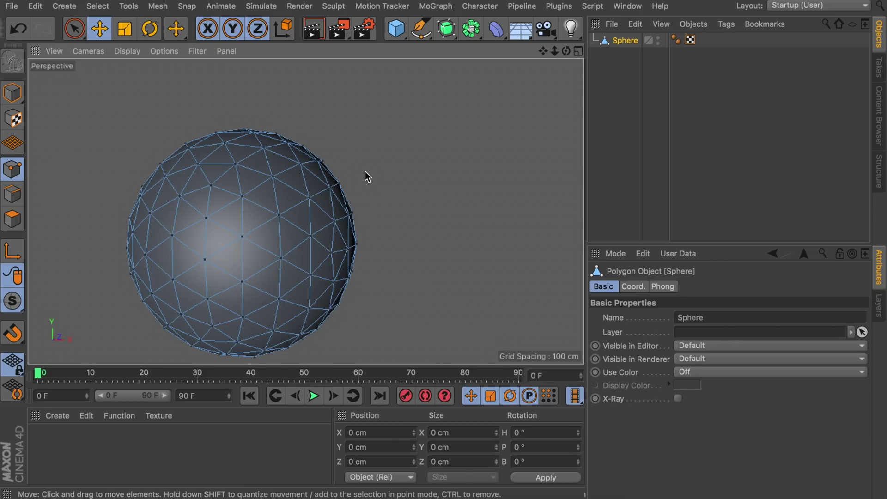
# Select the point at the centre of the sphere in the Front view.
pyautogui.middleClick(368, 177)
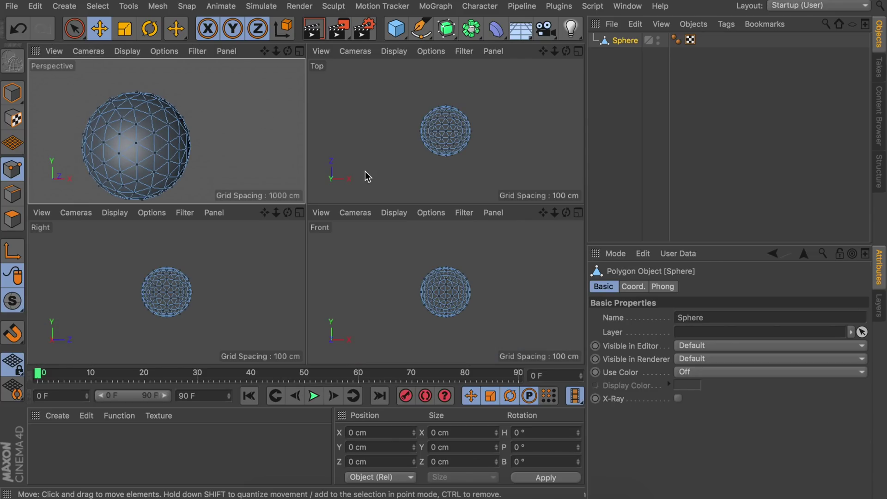
pyautogui.middleClick(419, 267)
pyautogui.click(307, 212)
pyautogui.scroll(6, 307, 209)
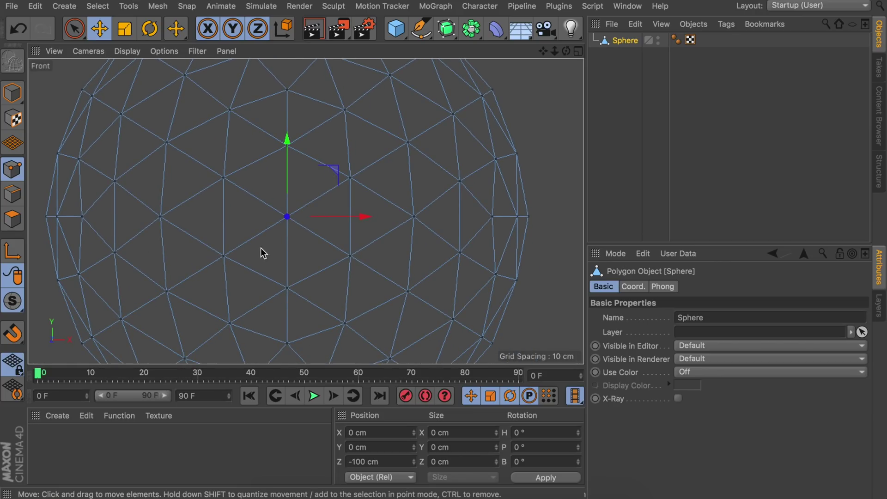
# Try out Live Selection on the polygon groups around the sphere's centre and near its top, and clear the selection.
pyautogui.click(13, 219)
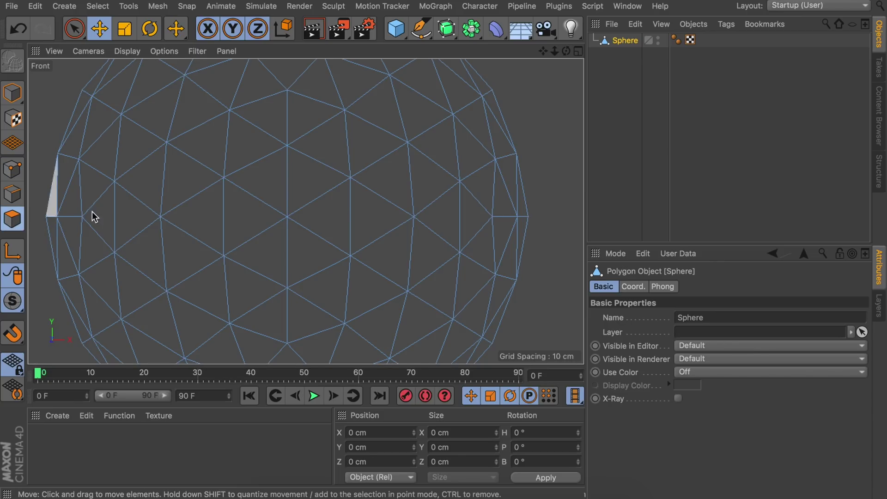
pyautogui.press('space')
pyautogui.click(293, 237)
pyautogui.keyDown('alt'); pyautogui.moveTo(293, 169); pyautogui.dragTo(283, 190, button='middle'); pyautogui.keyUp('alt')
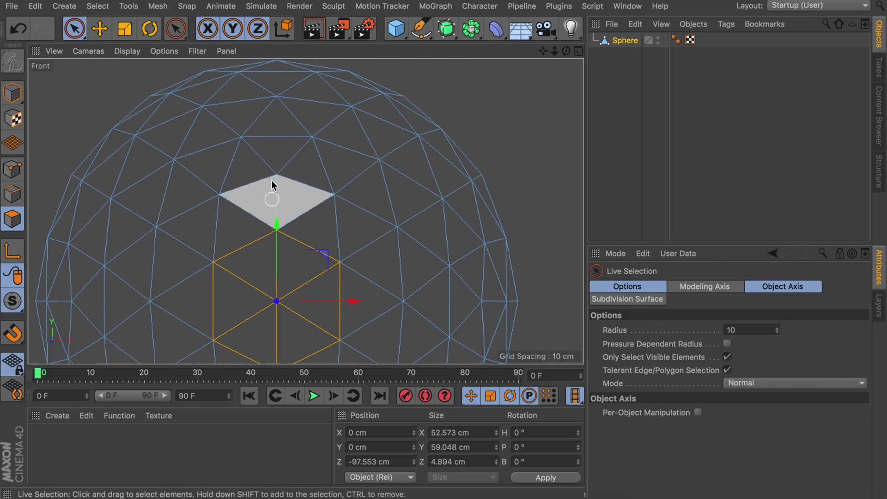
pyautogui.click(274, 150)
pyautogui.click(274, 91)
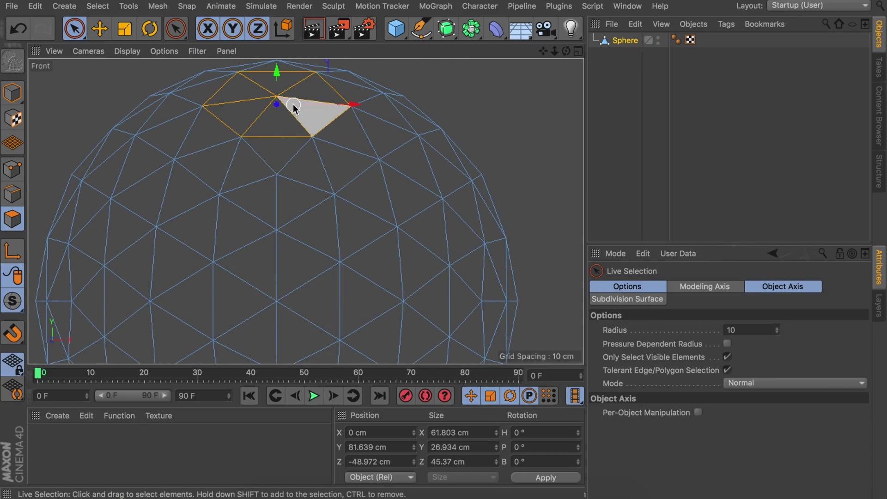
pyautogui.click(513, 88)
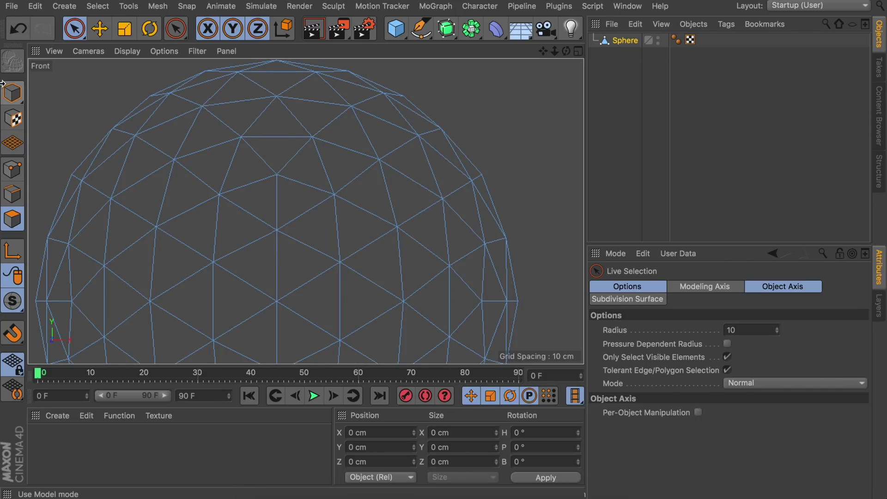
# Return to Model mode in the Perspective view and hide the plain sphere so only the coloured Sphere.1 shows.
pyautogui.click(13, 92)
pyautogui.middleClick(160, 99)
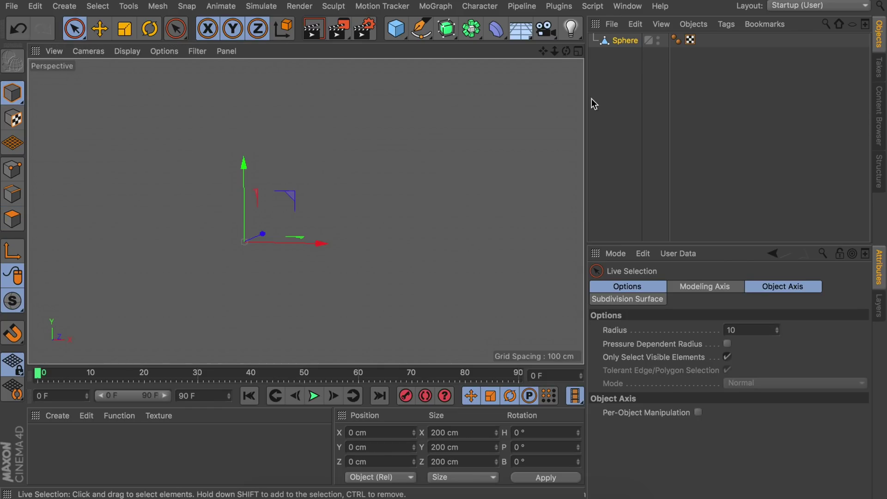
pyautogui.click(663, 54)
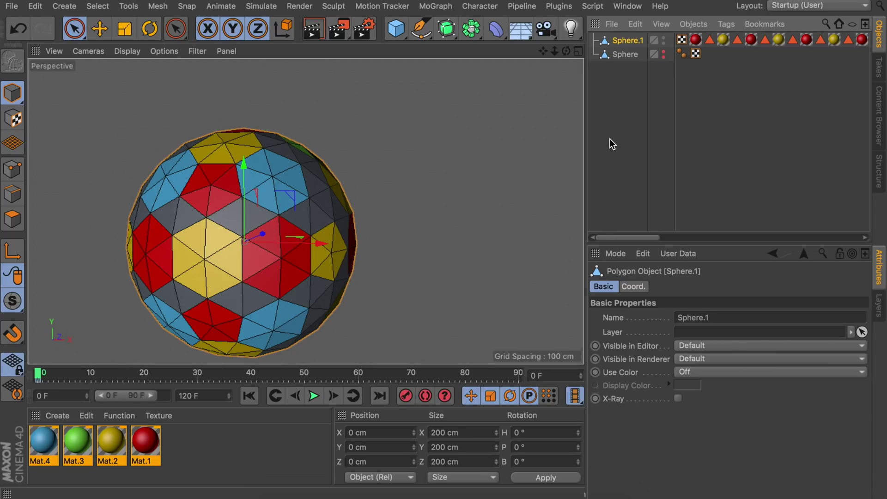
# Examine the pattern of coloured hexagon and pentagon polygon groups on Sphere.1 from several sides.
pyautogui.keyDown('alt'); pyautogui.moveTo(204, 200); pyautogui.dragTo(319, 171, button='middle'); pyautogui.keyUp('alt')
pyautogui.keyDown('alt'); pyautogui.moveTo(356, 244); pyautogui.dragTo(317, 204); pyautogui.keyUp('alt')
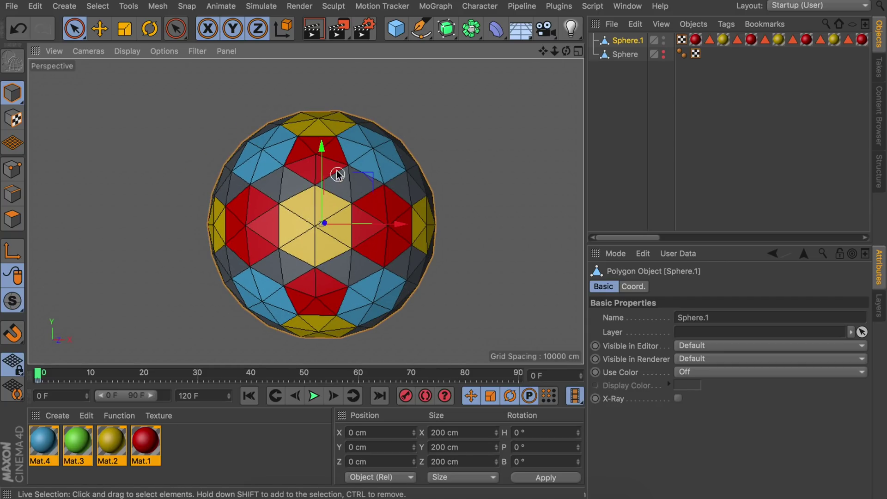
pyautogui.keyDown('alt'); pyautogui.moveTo(333, 156); pyautogui.dragTo(352, 200); pyautogui.keyUp('alt')
pyautogui.keyDown('alt'); pyautogui.moveTo(335, 147); pyautogui.dragTo(421, 239); pyautogui.keyUp('alt')
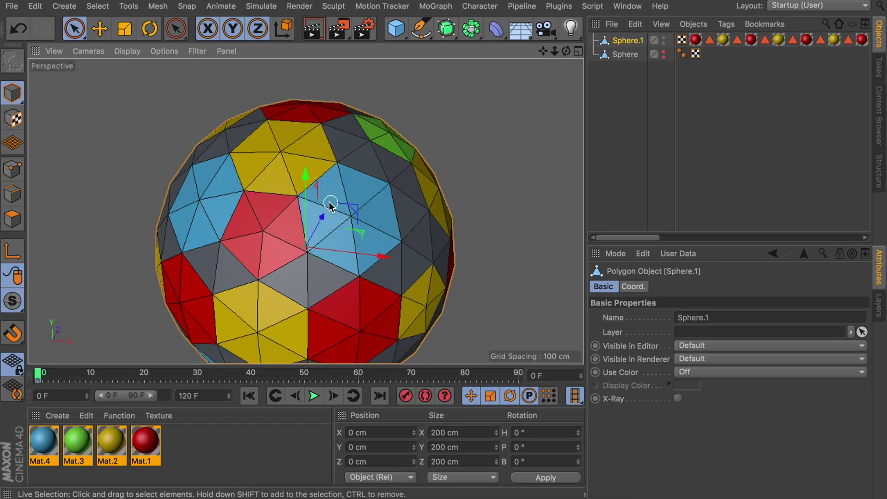
pyautogui.scroll(-3, 305, 257)
pyautogui.keyDown('alt'); pyautogui.moveTo(310, 254); pyautogui.dragTo(412, 117); pyautogui.keyUp('alt')
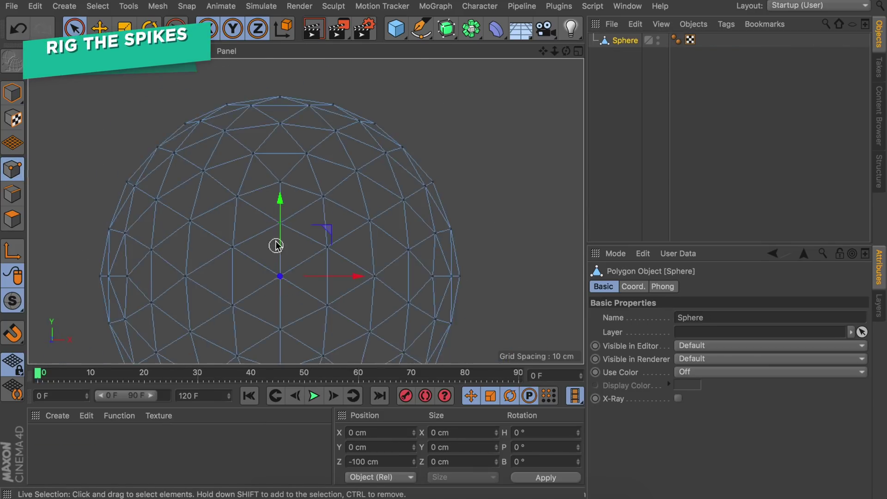
# Select the evenly spaced spike points all around the plain sphere with Live Selection, adding each one to the selection.
pyautogui.moveTo(276, 246)
pyautogui.keyDown('alt'); pyautogui.mouseDown()
pyautogui.moveTo(291, 166)
pyautogui.moveTo(266, 202)
pyautogui.moveTo(339, 266)
pyautogui.mouseUp(); pyautogui.keyUp('alt')
pyautogui.scroll(-5, 265, 196)
pyautogui.keyDown('alt'); pyautogui.moveTo(263, 197); pyautogui.dragTo(317, 220); pyautogui.keyUp('alt')
pyautogui.keyDown('shift'); pyautogui.click(232, 155); pyautogui.keyUp('shift')
pyautogui.scroll(5, 289, 231)
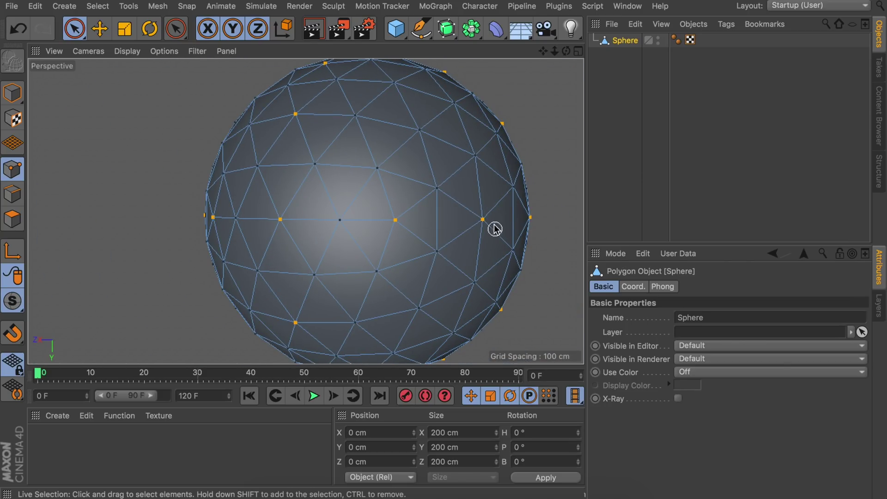
pyautogui.scroll(-3, 467, 103)
pyautogui.keyDown('alt'); pyautogui.moveTo(467, 103); pyautogui.dragTo(277, 161); pyautogui.keyUp('alt')
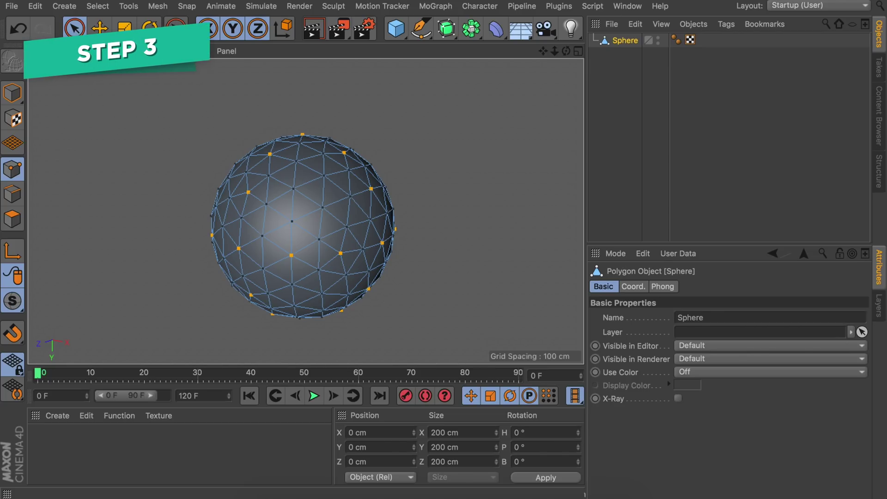
# Try scaling the selected points outward to an overall size of 268 cm to test the spikes, and undo the scaling.
pyautogui.click(38, 51)
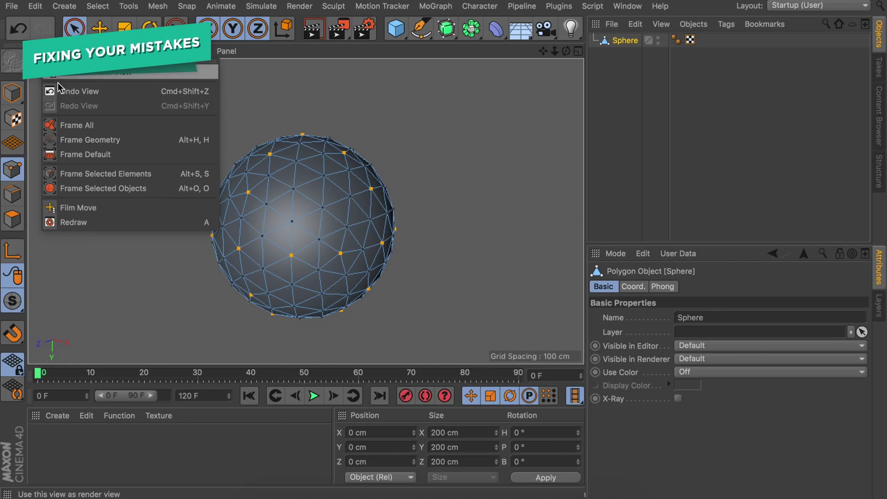
pyautogui.click(78, 156)
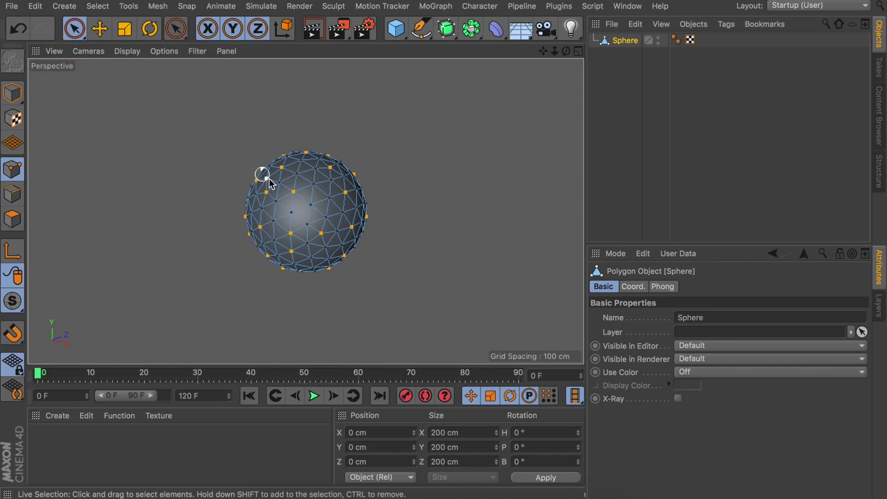
pyautogui.scroll(4, 307, 204)
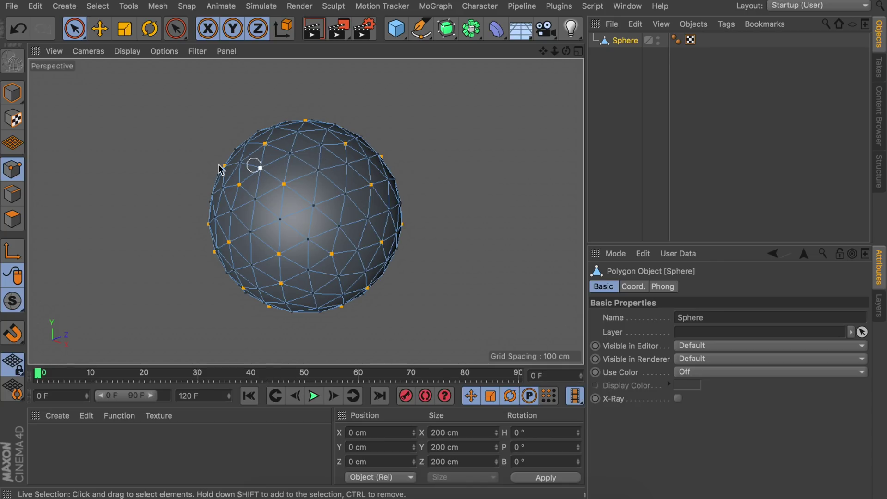
pyautogui.press('t')
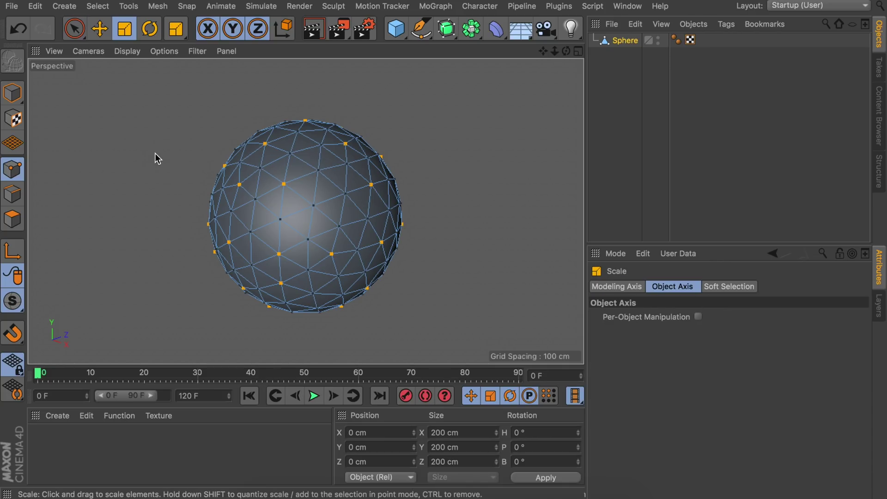
pyautogui.moveTo(157, 151); pyautogui.dragTo(396, 146)
pyautogui.keyDown('alt'); pyautogui.moveTo(214, 227); pyautogui.dragTo(330, 225); pyautogui.keyUp('alt')
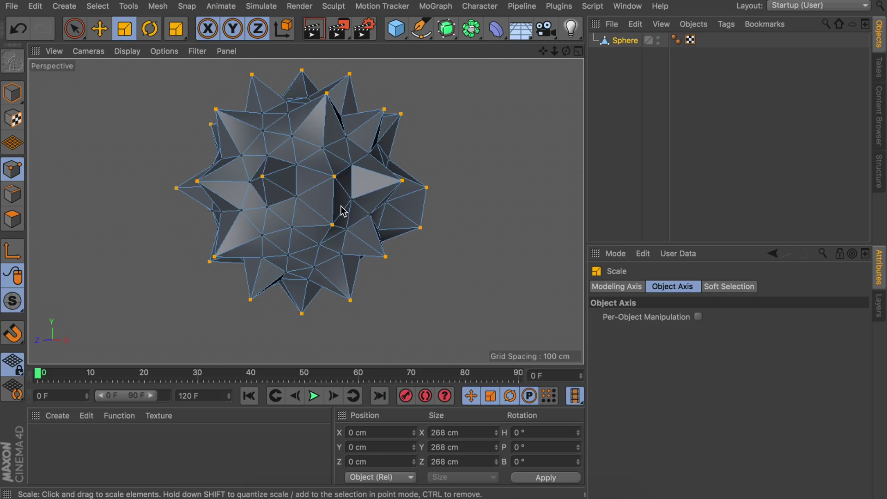
pyautogui.hotkey('ctrl', 'z')
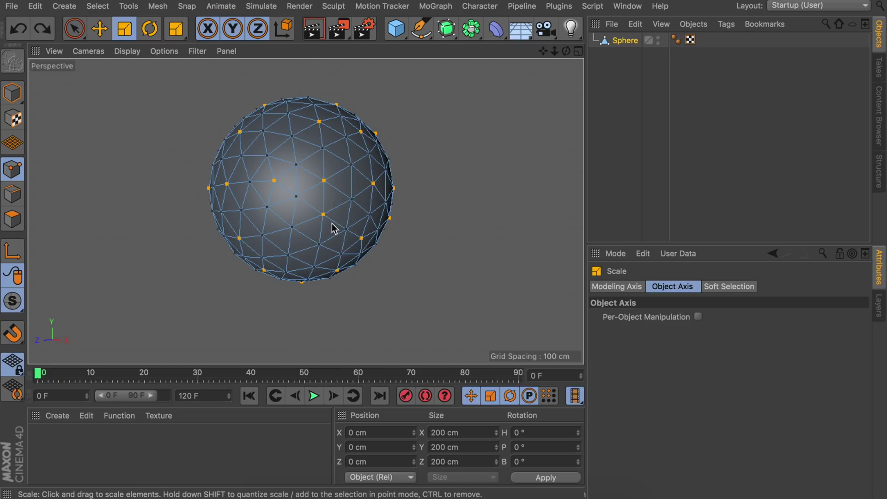
# Correct the spike point selection with Live Selection so the selected points are evenly spaced all around the sphere.
pyautogui.press('space')
pyautogui.moveTo(316, 194)
pyautogui.keyDown('alt'); pyautogui.mouseDown()
pyautogui.moveTo(418, 209)
pyautogui.moveTo(309, 211)
pyautogui.mouseUp(); pyautogui.keyUp('alt')
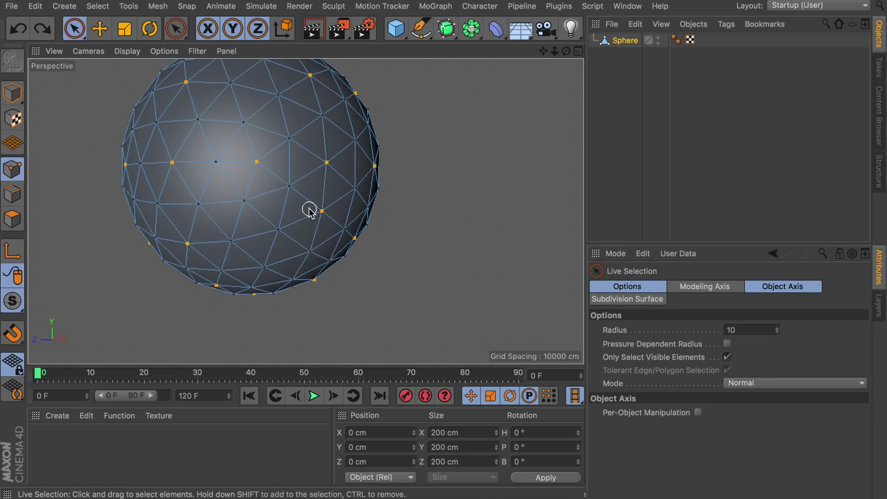
pyautogui.keyDown('alt'); pyautogui.moveTo(260, 247); pyautogui.dragTo(332, 231); pyautogui.keyUp('alt')
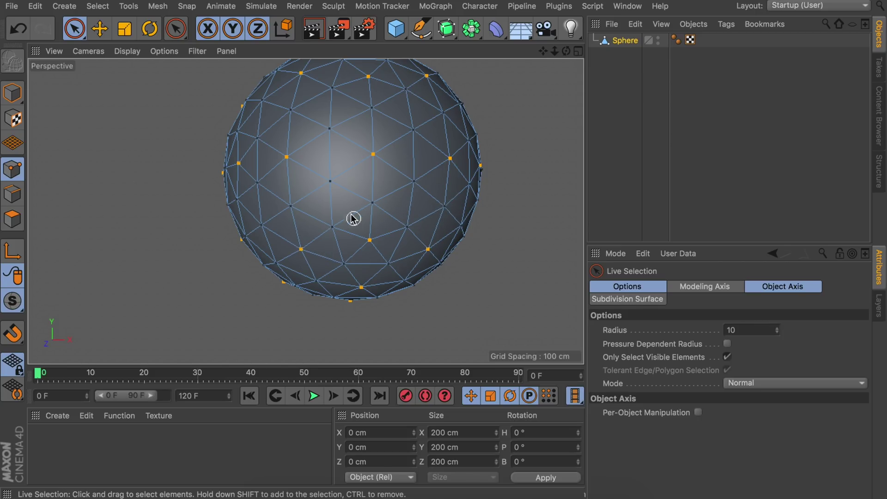
# Try scaling the corrected point selection outward to an overall size of 251.6 cm, and undo the scaling.
pyautogui.press('t')
pyautogui.moveTo(353, 218); pyautogui.dragTo(545, 208)
pyautogui.keyDown('alt'); pyautogui.moveTo(323, 211); pyautogui.dragTo(279, 178); pyautogui.keyUp('alt')
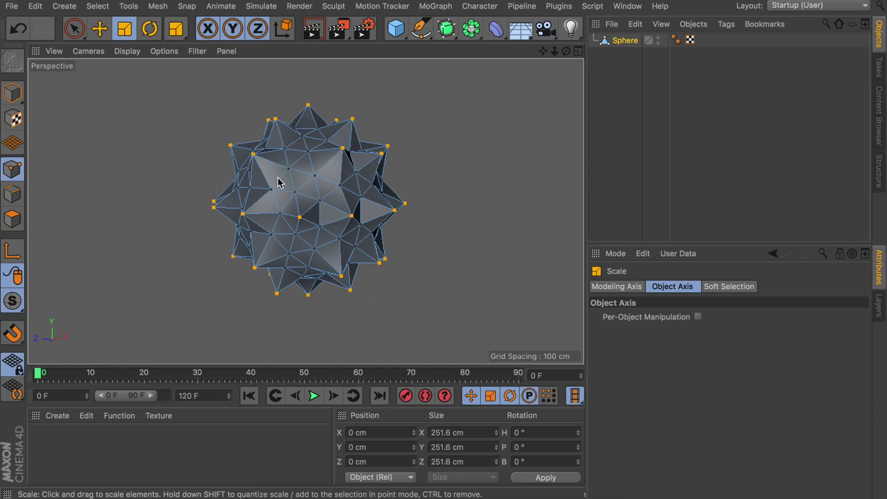
pyautogui.hotkey('ctrl', 'z')
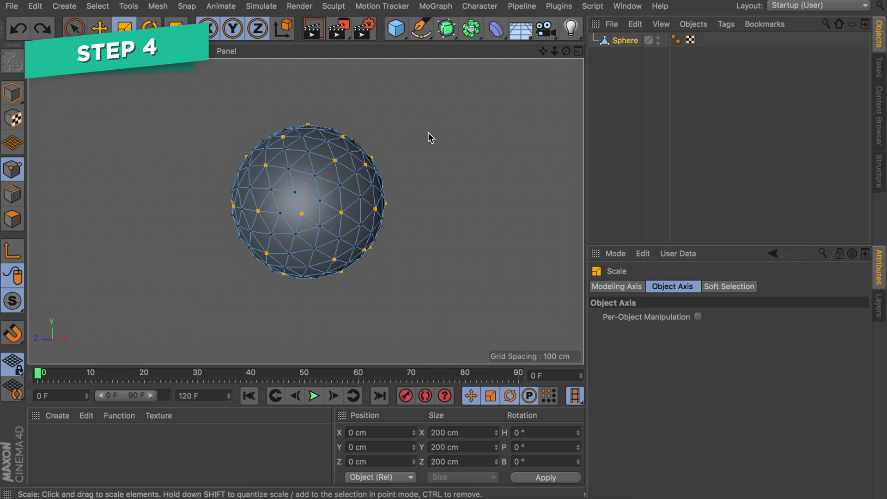
# Add a Pose Morph character tag to the sphere and enable Points mixing.
pyautogui.rightClick(601, 40)
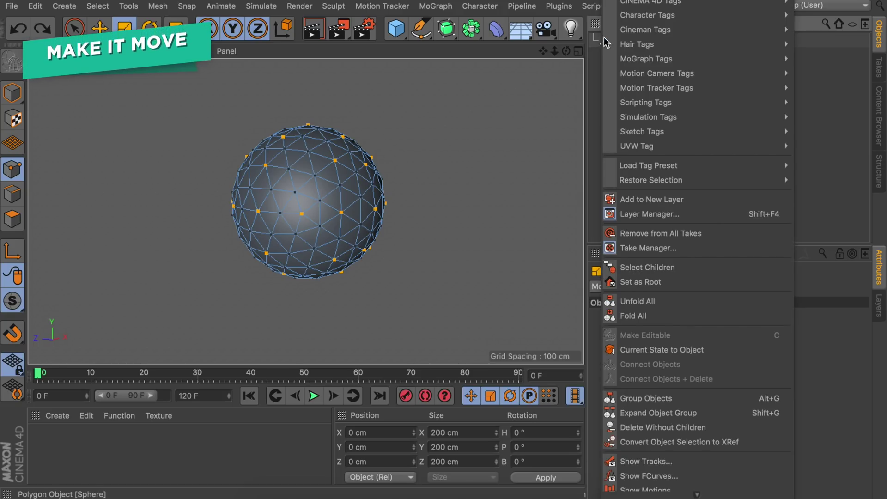
pyautogui.moveTo(636, 3)
pyautogui.moveTo(639, 21)
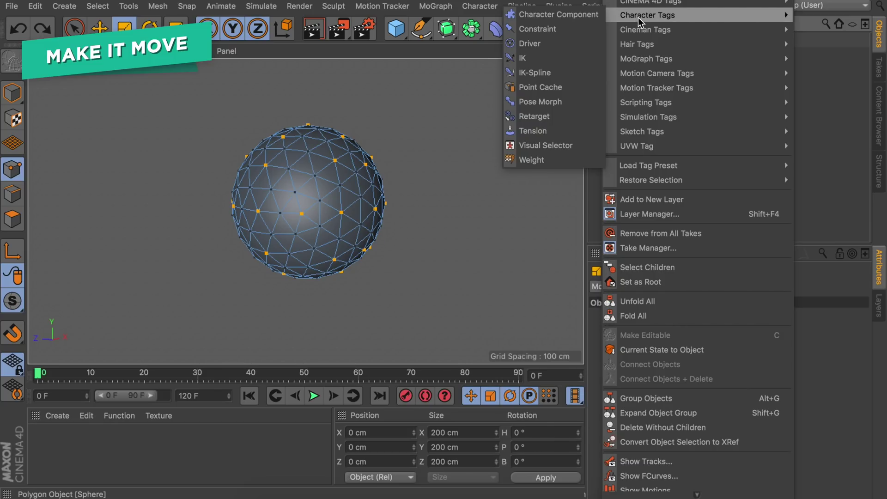
pyautogui.click(567, 101)
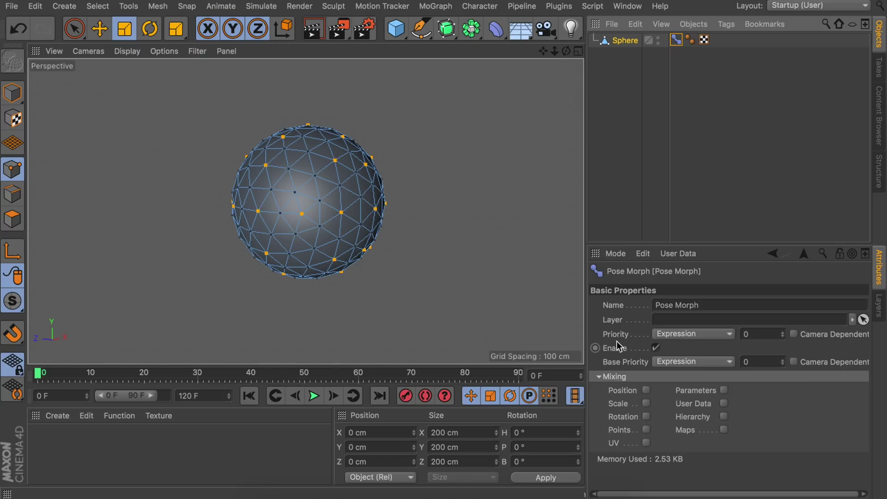
pyautogui.click(645, 430)
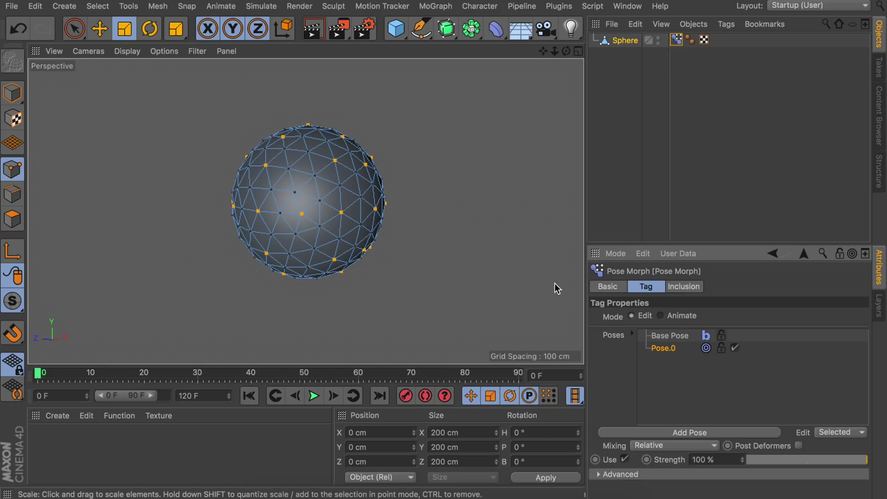
# Scale the selected points outward to an overall size of 244 cm for Pose.0 and switch the Pose Morph tag to Animate mode.
pyautogui.moveTo(467, 254); pyautogui.dragTo(445, 241)
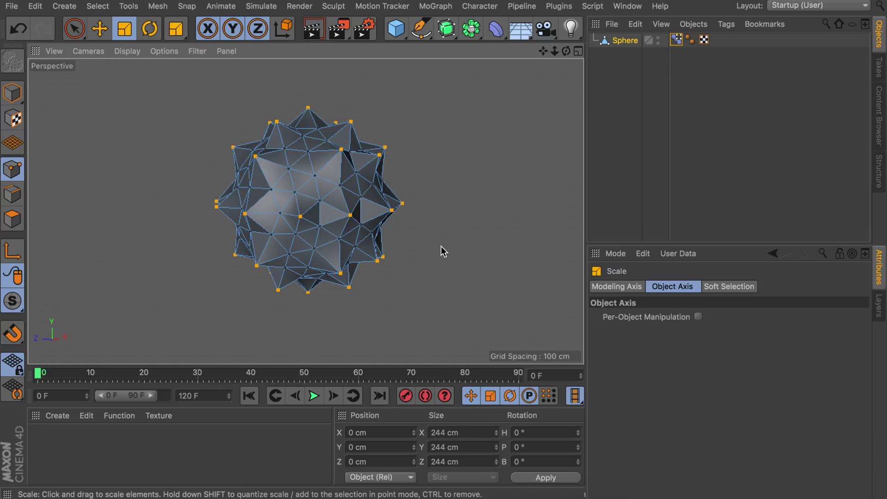
pyautogui.click(676, 40)
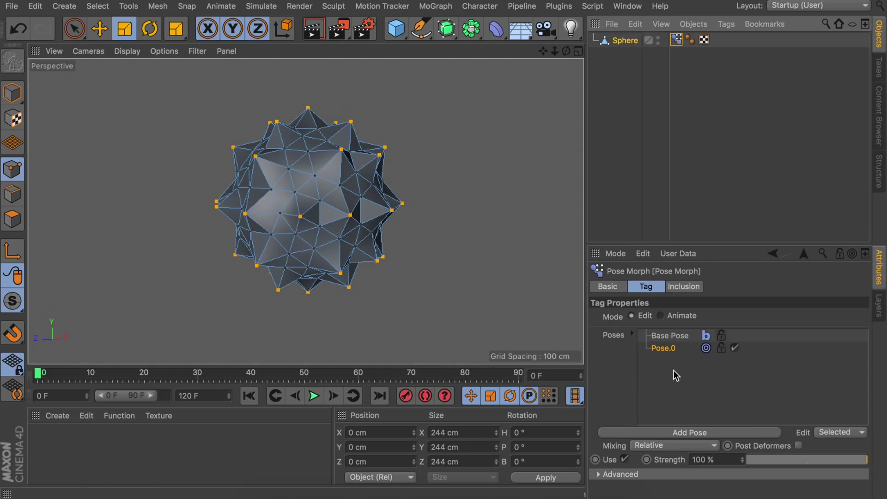
pyautogui.click(661, 316)
# Extend the preview range to 120 F and keyframe the Pose Morph Strength at 0 %, placing the key at frame 42.
pyautogui.moveTo(842, 336); pyautogui.dragTo(688, 336)
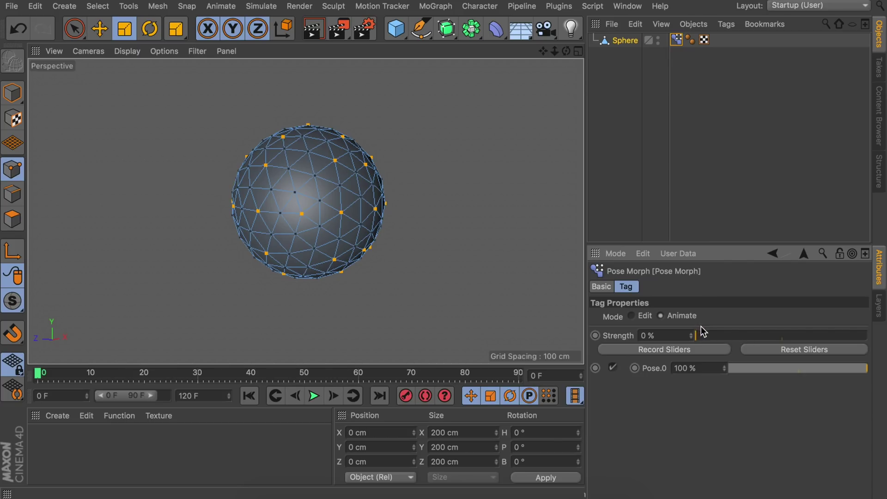
pyautogui.moveTo(149, 397); pyautogui.dragTo(167, 397)
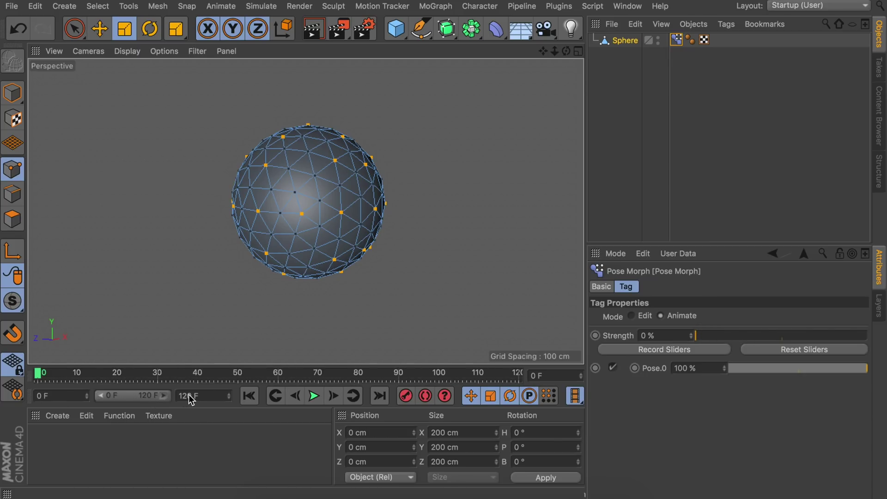
pyautogui.click(595, 336)
pyautogui.click(518, 374)
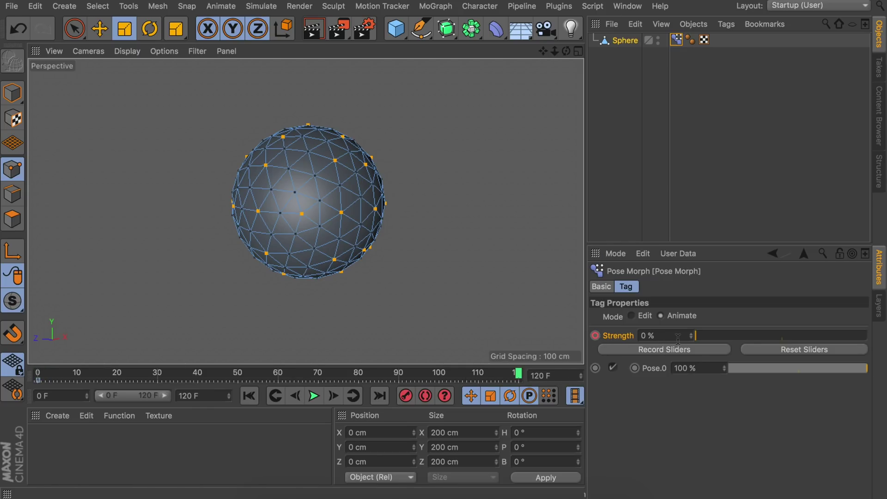
pyautogui.moveTo(37, 380); pyautogui.dragTo(202, 380)
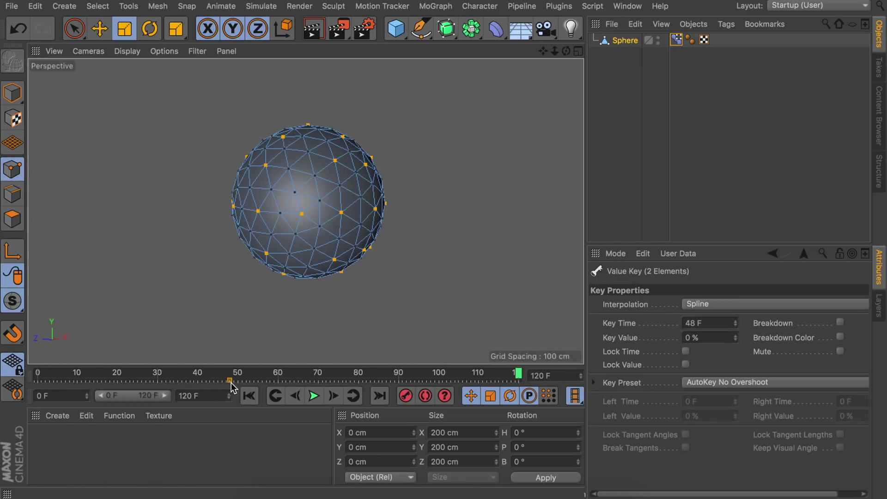
# Keyframe the Pose Morph Strength at 100 % and place this key at frame 71.
pyautogui.click(379, 372)
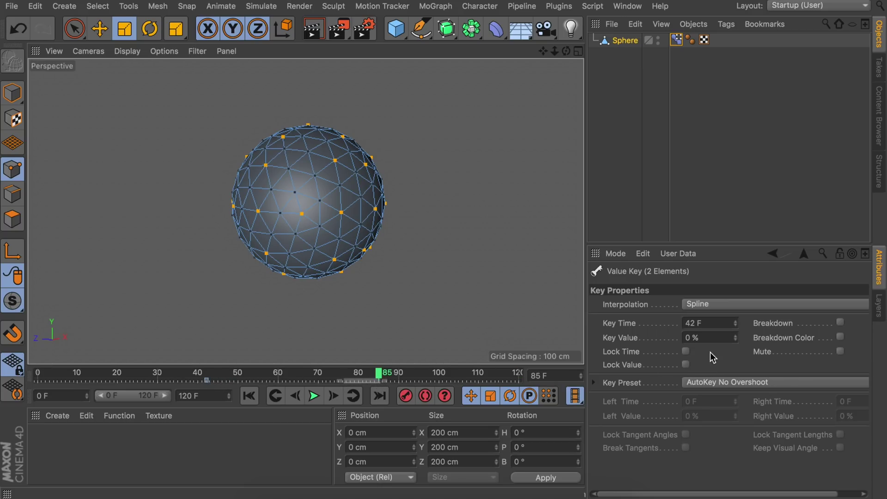
pyautogui.click(681, 162)
pyautogui.moveTo(698, 336); pyautogui.dragTo(867, 335)
pyautogui.click(595, 335)
pyautogui.moveTo(385, 380); pyautogui.dragTo(327, 381)
# Keyframe the Pose Morph Strength back to 0 % at about frame 104 and play the animation.
pyautogui.click(454, 373)
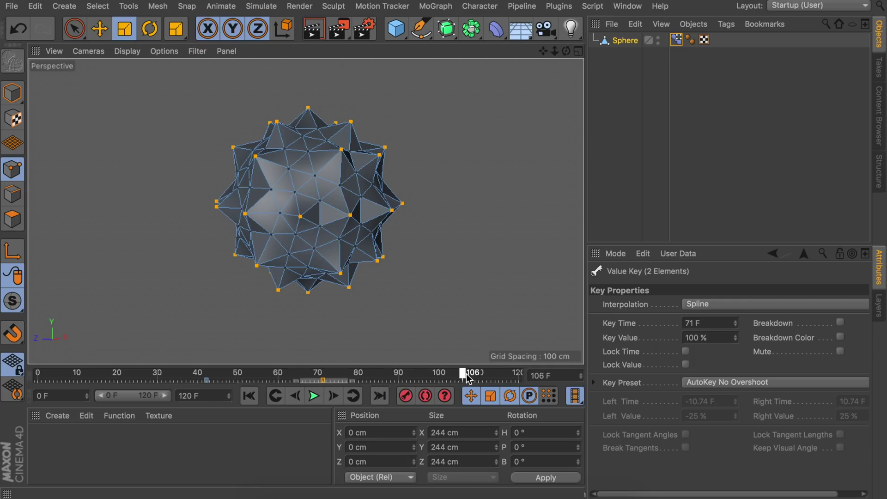
pyautogui.click(676, 40)
pyautogui.moveTo(692, 336); pyautogui.dragTo(595, 340)
pyautogui.click(595, 335)
pyautogui.press('F8')
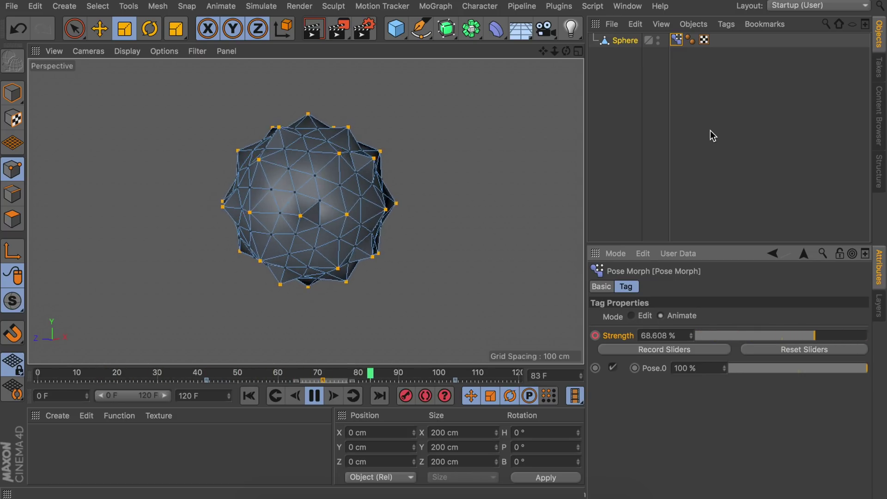
# Move the outer Strength keys to about frames 54 and 86, duplicate the three keys to about frames 10, 27 and 42, and preview.
pyautogui.click(455, 380)
pyautogui.click(313, 396)
pyautogui.moveTo(455, 380); pyautogui.dragTo(254, 382)
pyautogui.moveTo(406, 384); pyautogui.dragTo(141, 381)
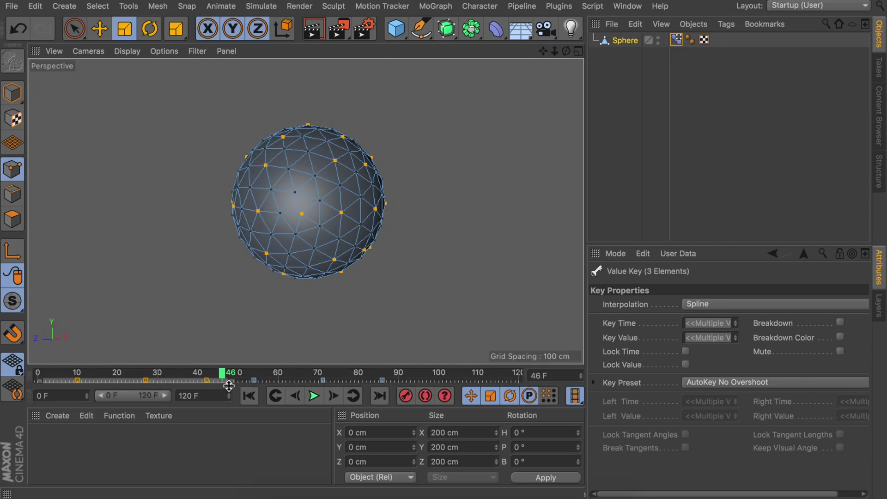
pyautogui.moveTo(453, 381); pyautogui.dragTo(282, 385)
pyautogui.click(314, 396)
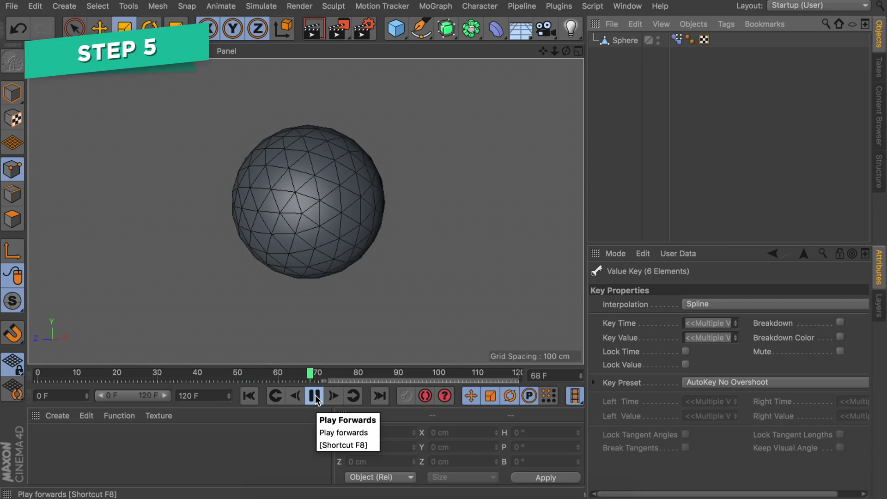
pyautogui.click(314, 396)
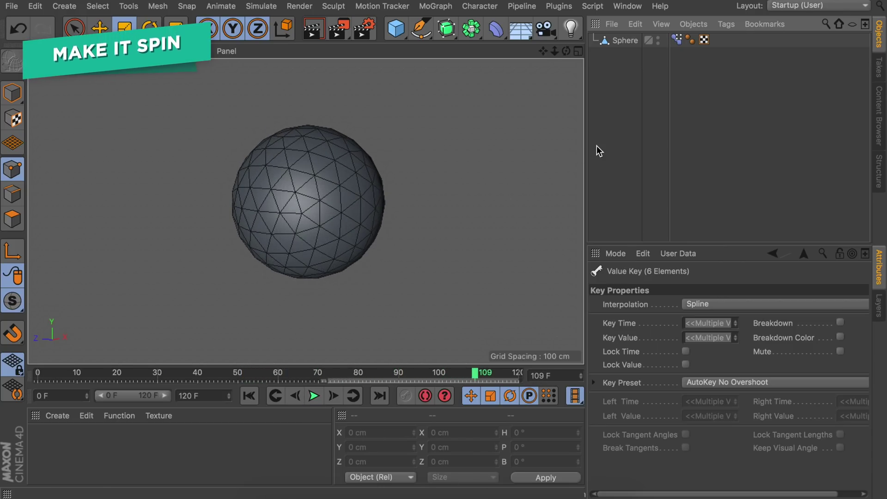
# Select the sphere in Model mode and record a keyframe for it at frame 0.
pyautogui.click(625, 40)
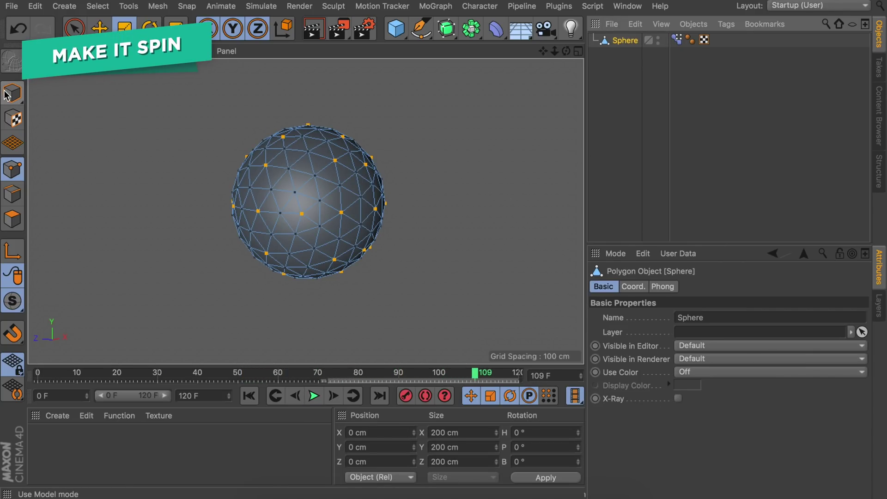
pyautogui.click(12, 93)
pyautogui.click(39, 374)
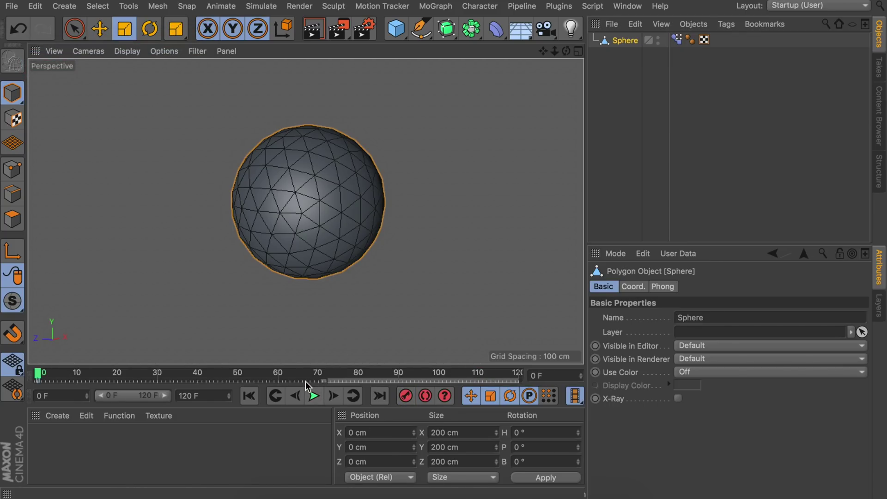
# At frame 120, set the sphere's H and B rotation to 360°, record a keyframe, and play the spin.
pyautogui.moveTo(416, 382); pyautogui.dragTo(526, 377)
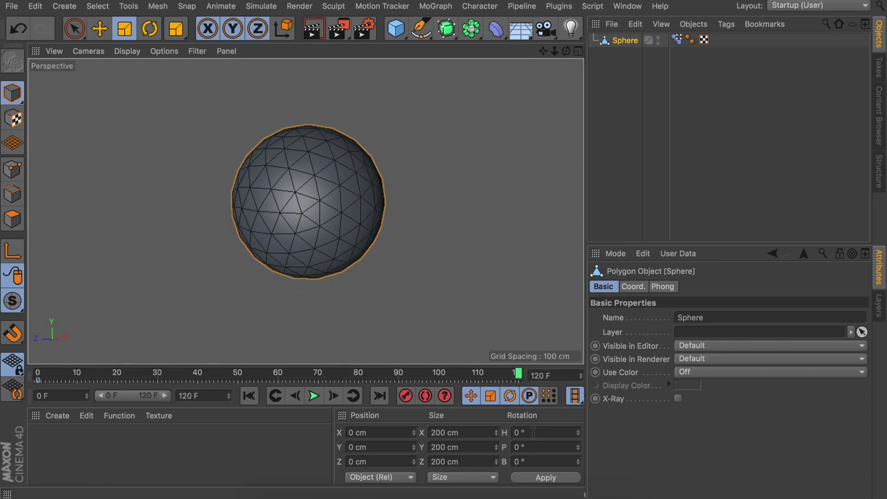
pyautogui.doubleClick(533, 433)
pyautogui.write('360')
pyautogui.doubleClick(527, 459)
pyautogui.write('360')
pyautogui.press('Return')
pyautogui.click(315, 398)
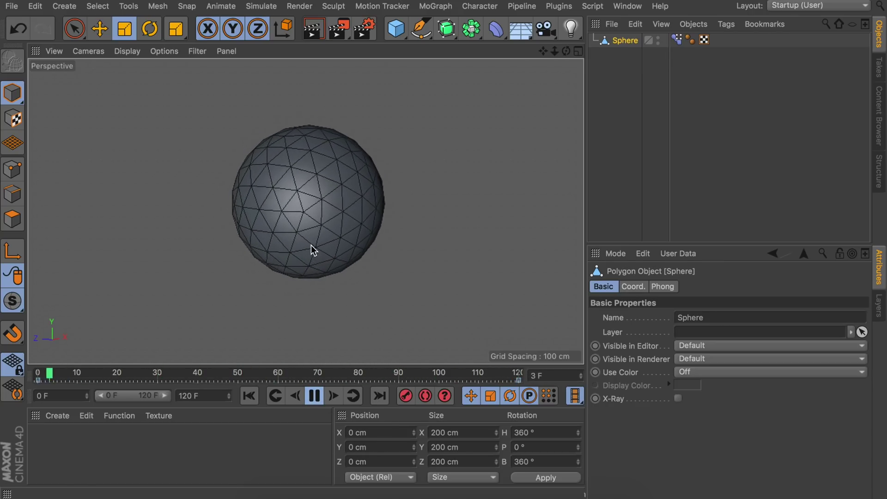
pyautogui.press('F8')
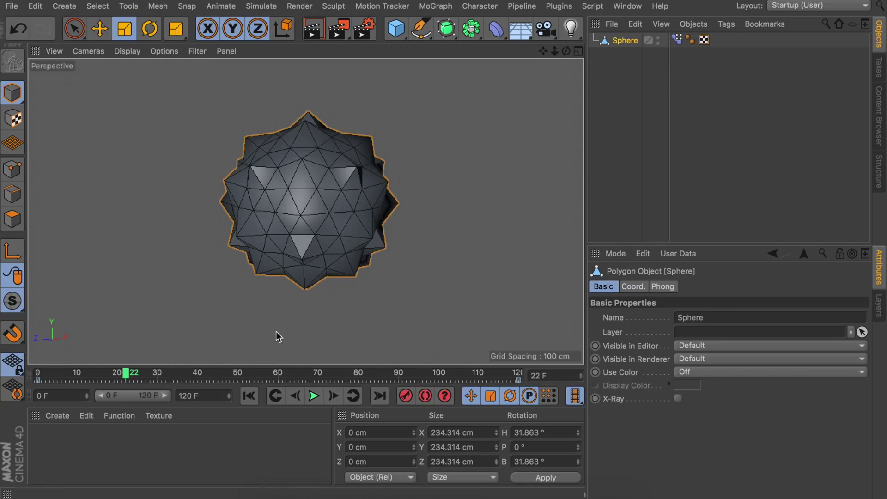
# Set the interpolation of the sphere's keys at frames 120 and 0 to Linear and preview the spin.
pyautogui.click(518, 381)
pyautogui.click(714, 307)
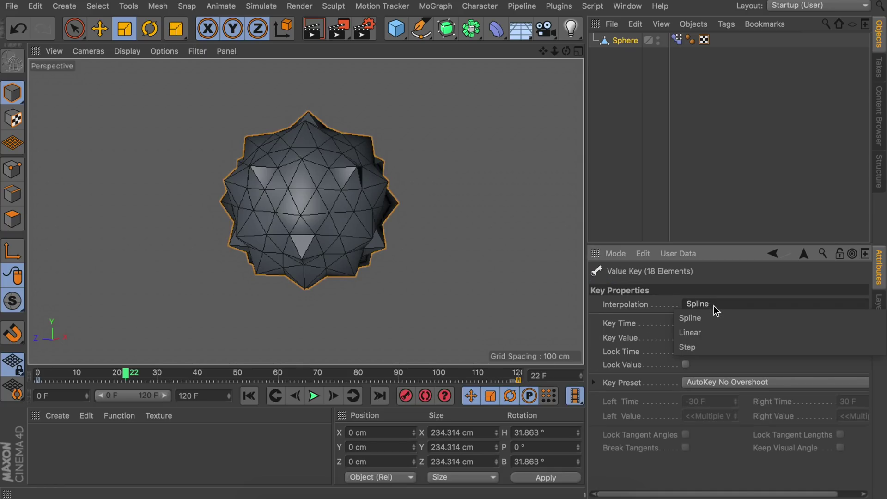
pyautogui.click(696, 333)
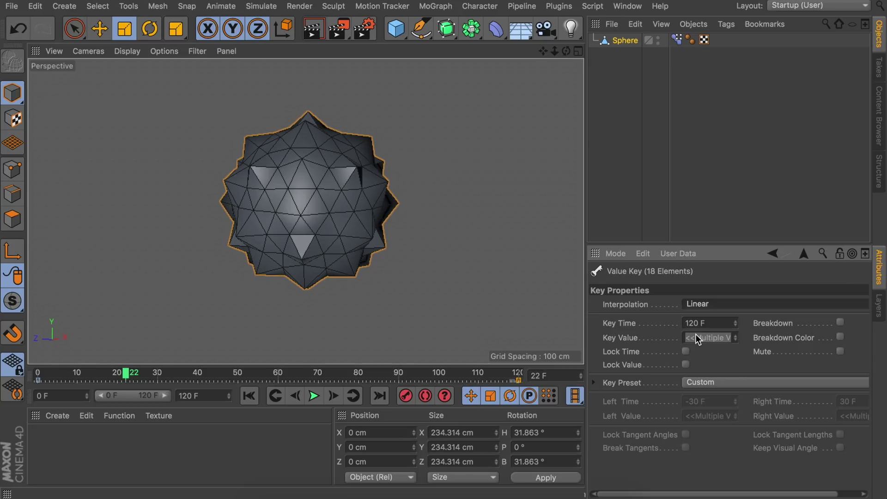
pyautogui.click(38, 381)
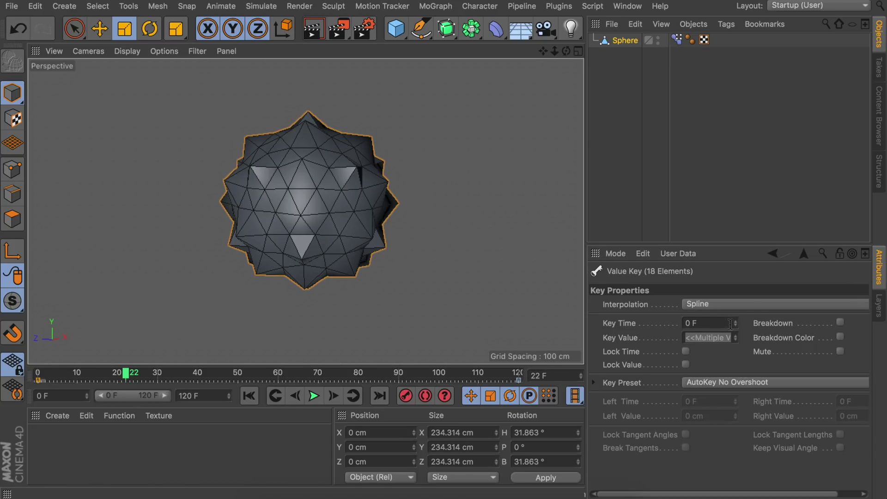
pyautogui.click(714, 305)
pyautogui.click(689, 333)
pyautogui.click(314, 396)
pyautogui.click(618, 207)
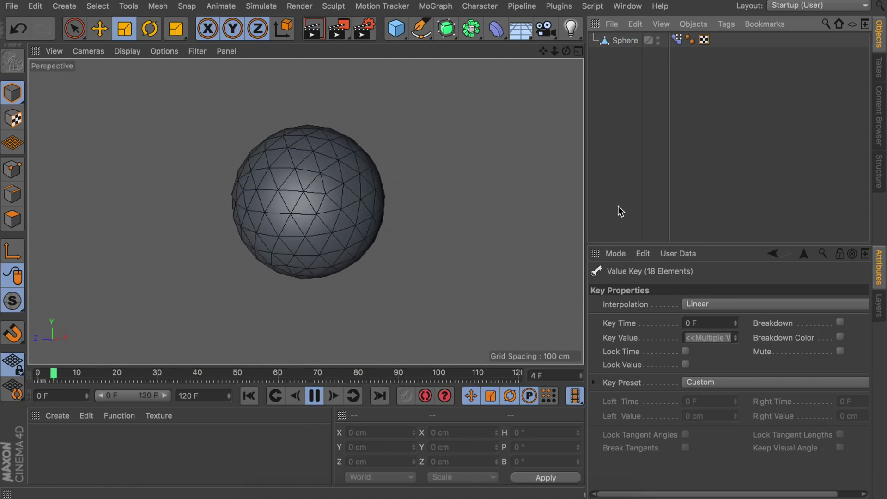
pyautogui.press('F8')
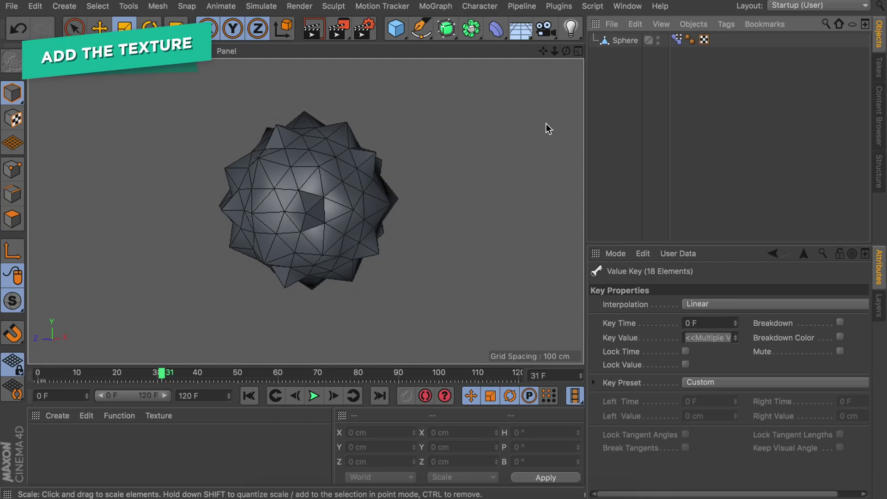
# Create a new material and set its colour to dark red with H 0°, S 99 % and V 72 %.
pyautogui.doubleClick(75, 443)
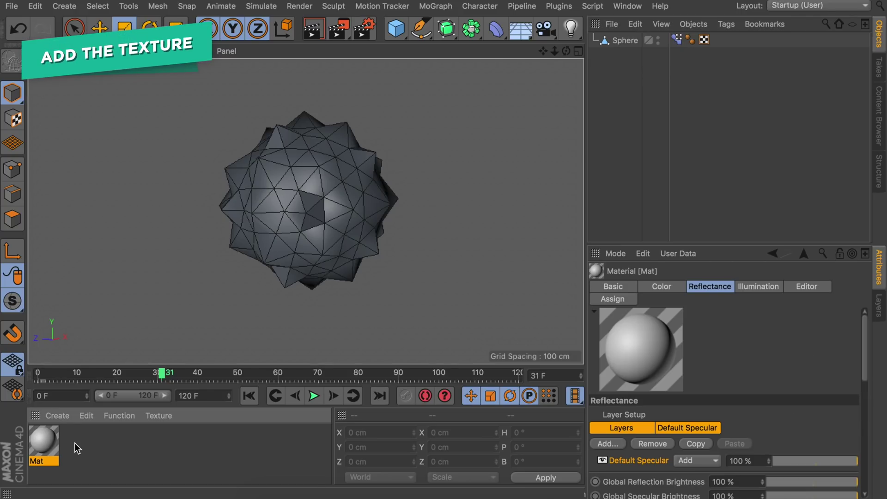
pyautogui.doubleClick(43, 443)
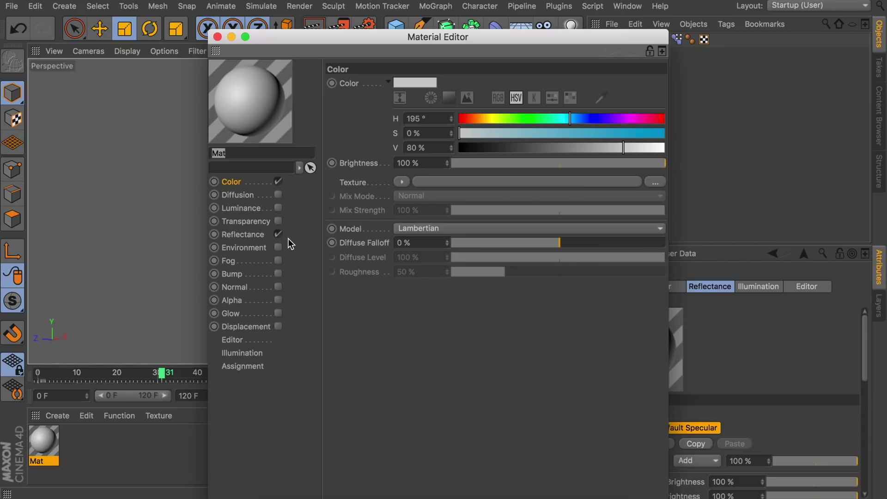
pyautogui.moveTo(526, 119); pyautogui.dragTo(605, 147)
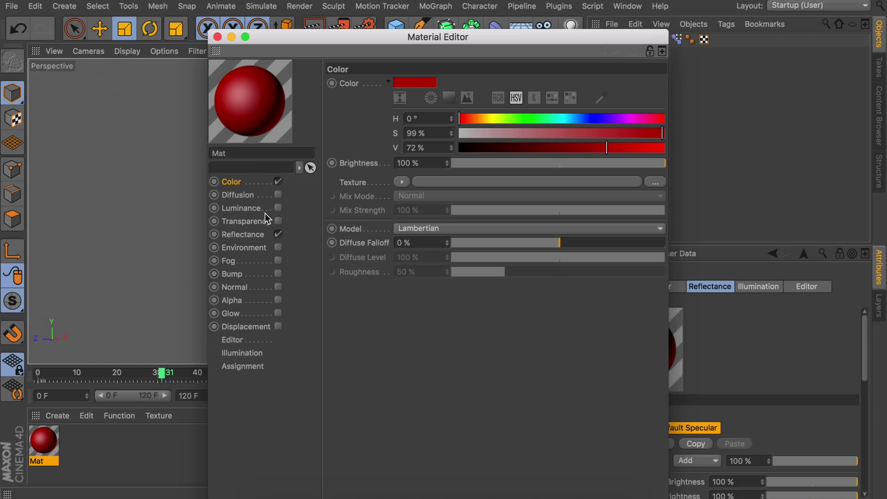
# Enable the red material's Transparency channel with the Glass refraction preset and a brightness of 80 %.
pyautogui.click(279, 221)
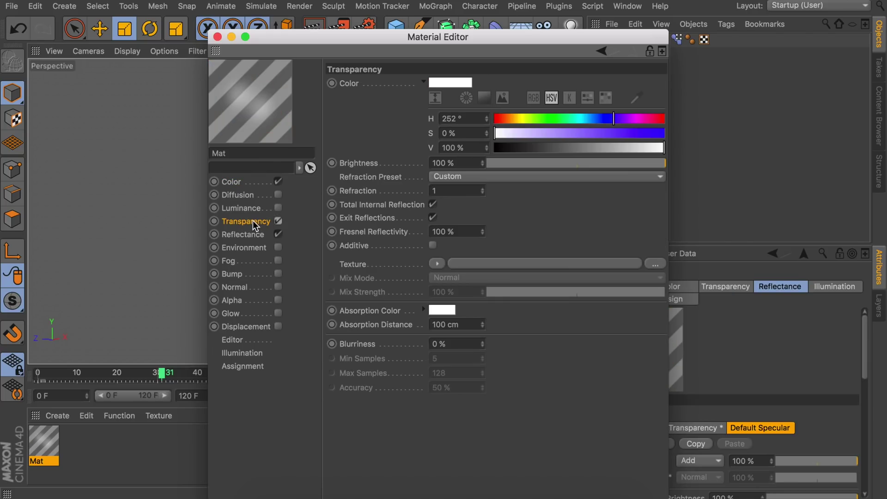
pyautogui.click(486, 177)
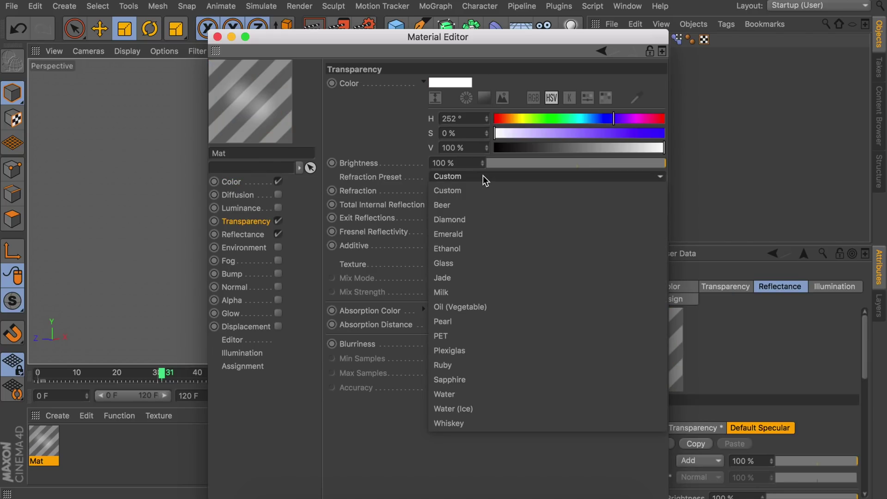
pyautogui.click(447, 264)
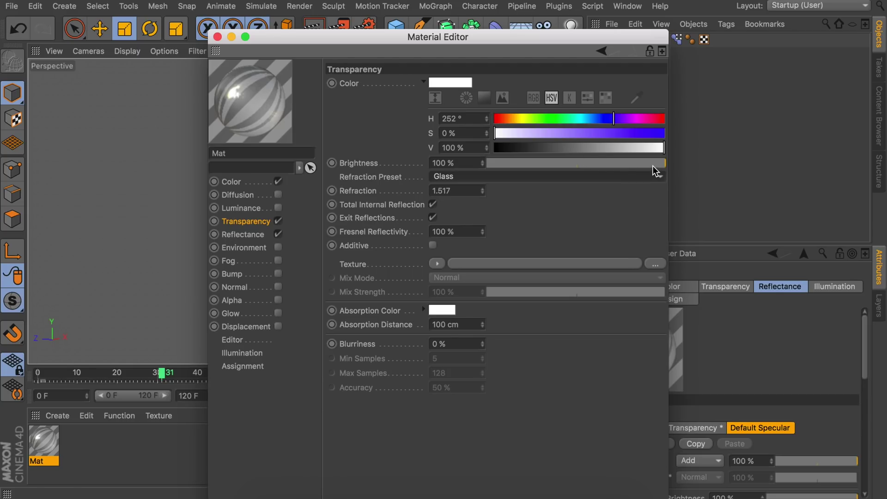
pyautogui.click(640, 163)
pyautogui.moveTo(640, 165); pyautogui.dragTo(631, 167)
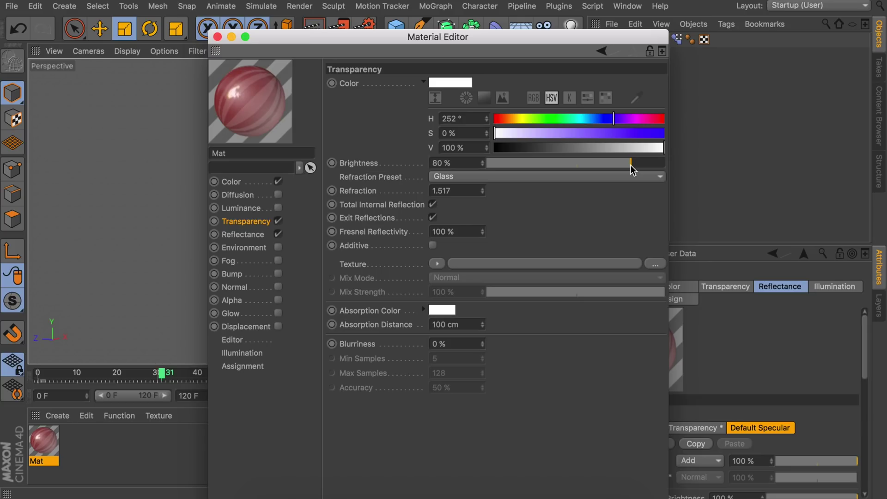
# Set the absorption color of the red material's transparency to a dark crimson.
pyautogui.click(442, 310)
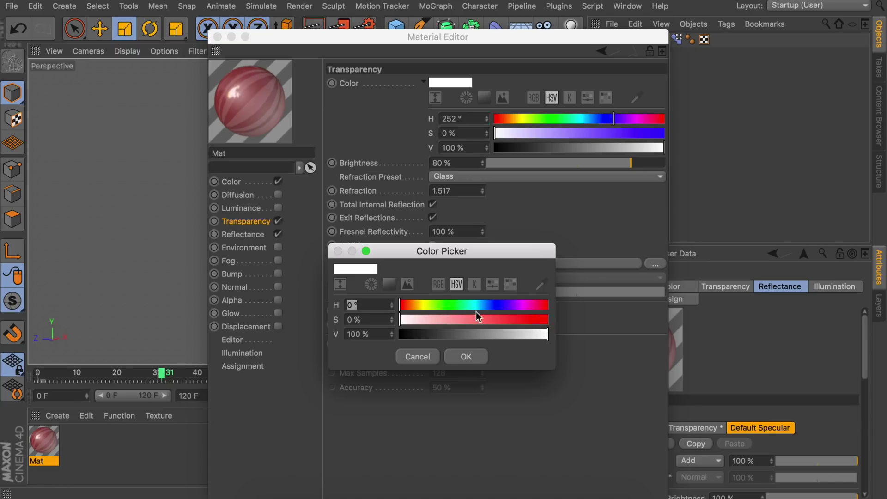
pyautogui.moveTo(404, 306); pyautogui.dragTo(488, 334)
pyautogui.click(468, 357)
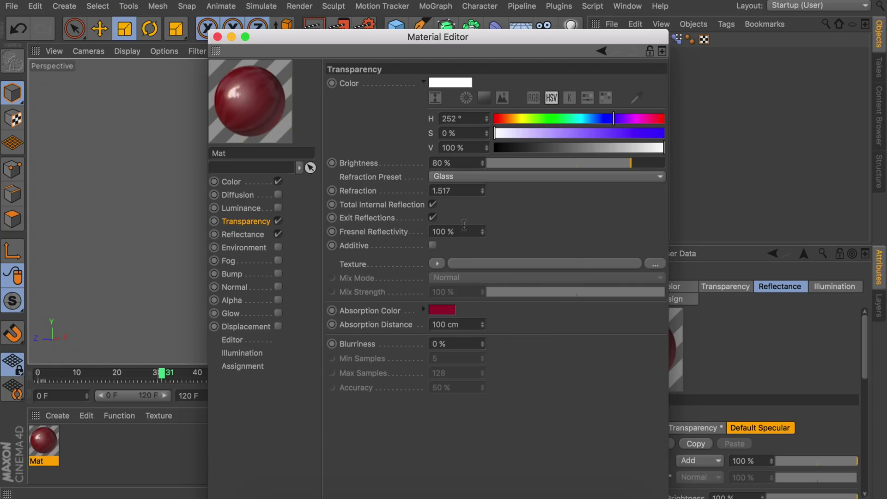
# Apply the red transparent material to the spiked sphere and render the view.
pyautogui.click(217, 37)
pyautogui.moveTo(46, 441); pyautogui.dragTo(309, 246)
pyautogui.click(314, 30)
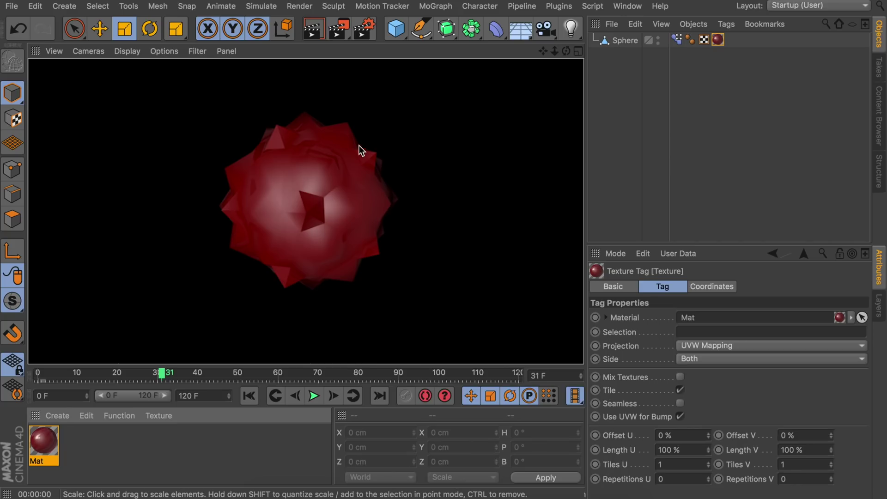
# Delete the sphere's Phong tag to get hard-edged facets and render the view again.
pyautogui.click(694, 39)
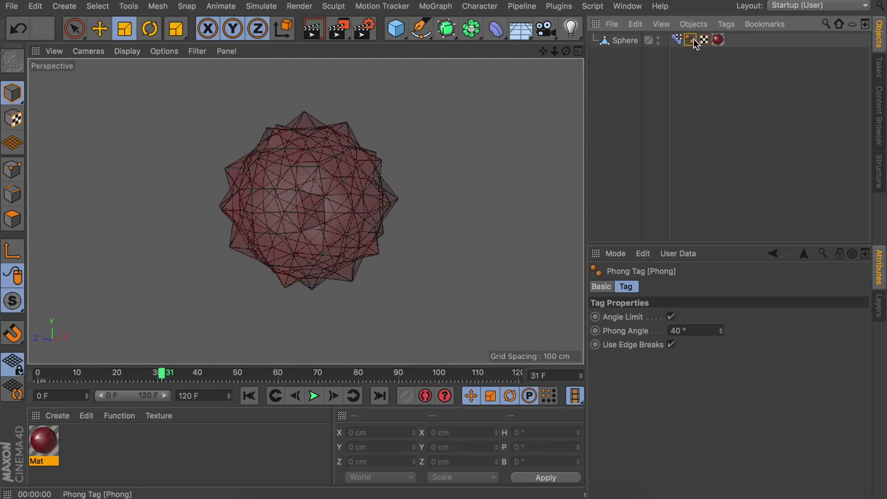
pyautogui.press('Delete')
pyautogui.click(314, 28)
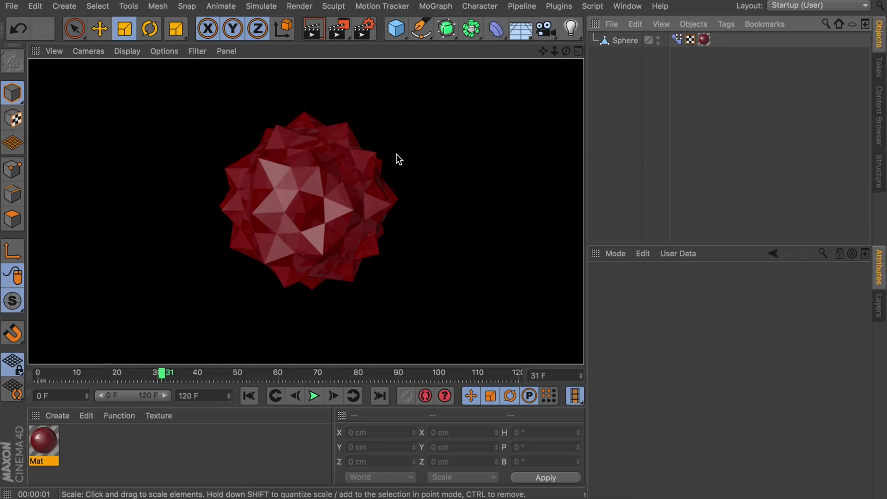
# Add a Sky object to the scene and create a second material, opening it for editing.
pyautogui.click(525, 27)
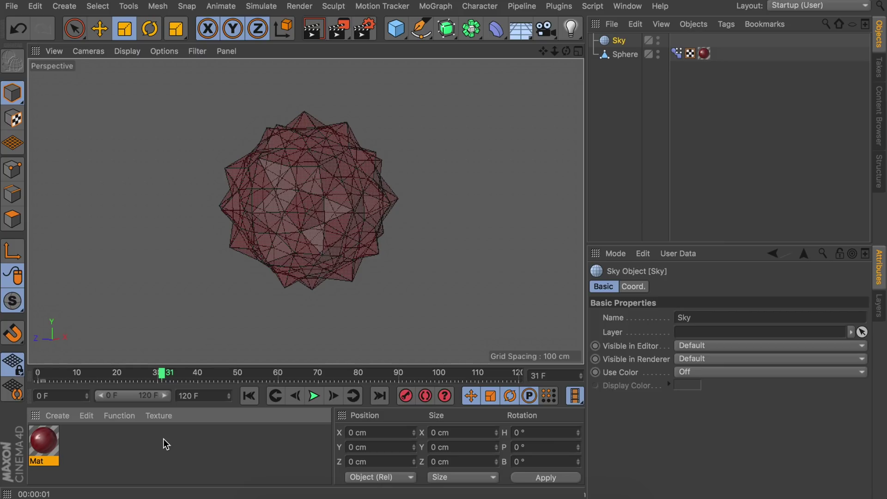
pyautogui.click(119, 431)
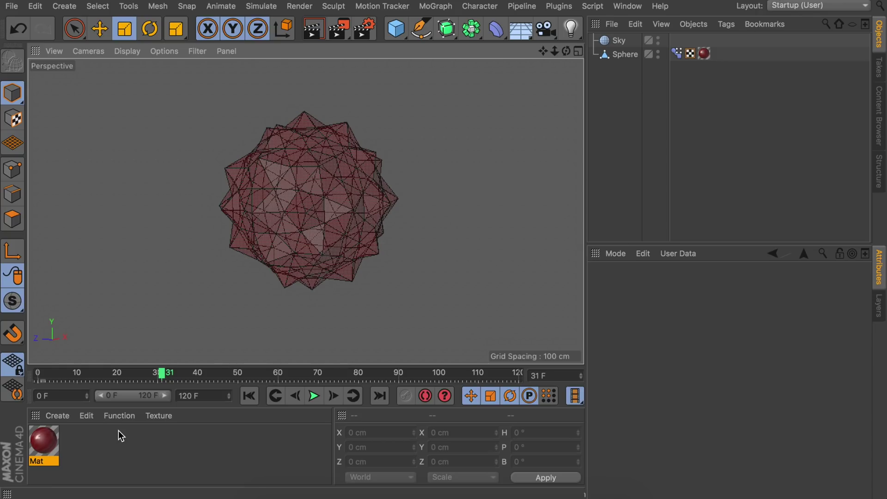
pyautogui.doubleClick(91, 440)
pyautogui.doubleClick(51, 437)
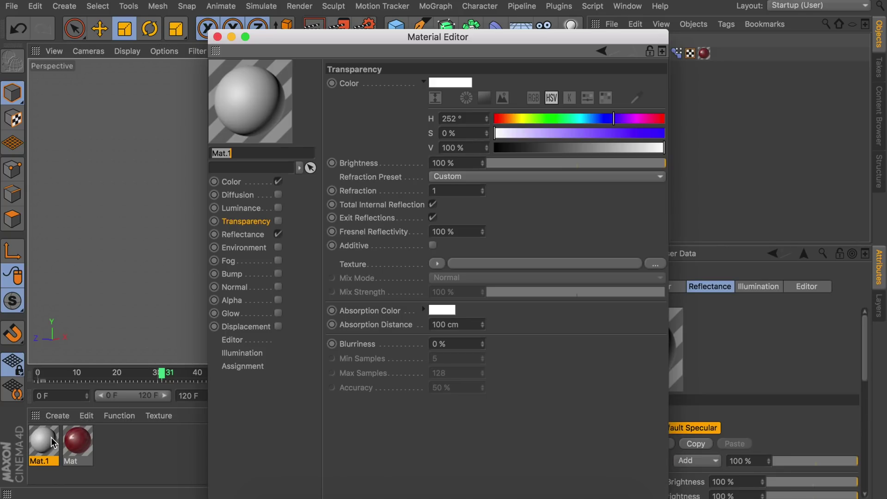
# Turn off the new material's Color and Reflectance channels and turn on Luminance.
pyautogui.click(278, 181)
pyautogui.click(277, 235)
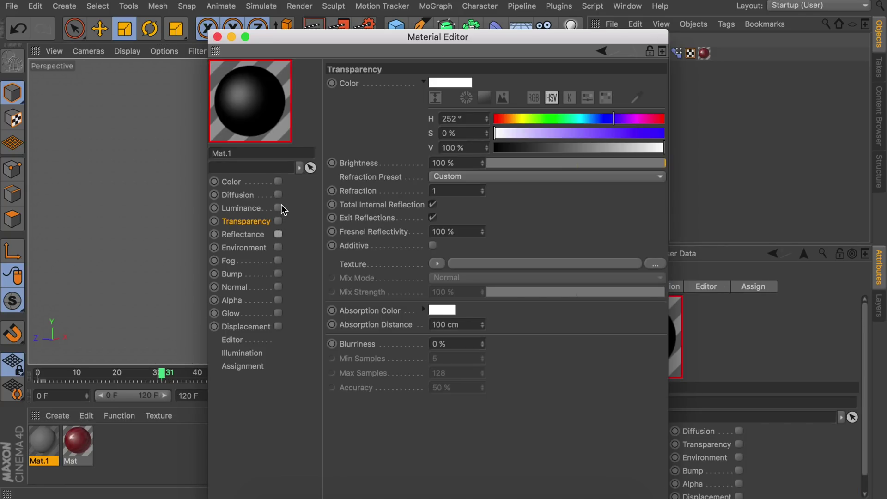
pyautogui.click(278, 207)
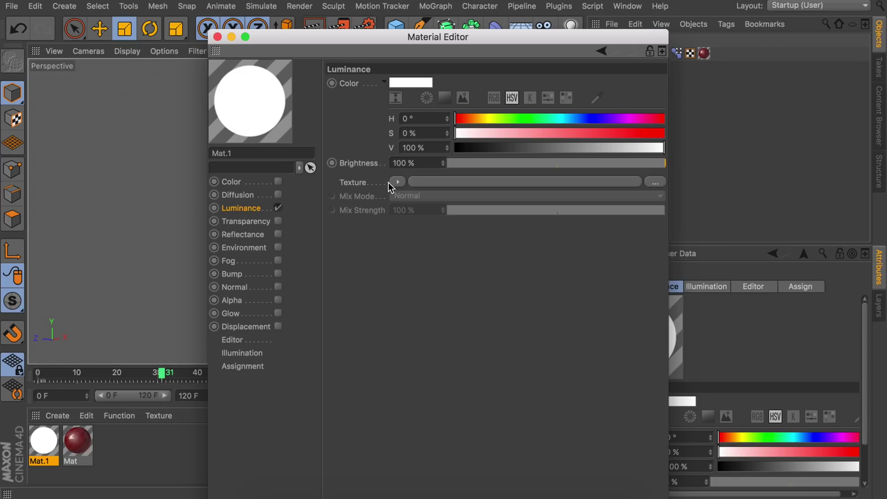
# Load download.jpg from the Documents folder as the Luminance texture without copying it to the project location.
pyautogui.click(402, 182)
pyautogui.click(406, 181)
pyautogui.click(243, 105)
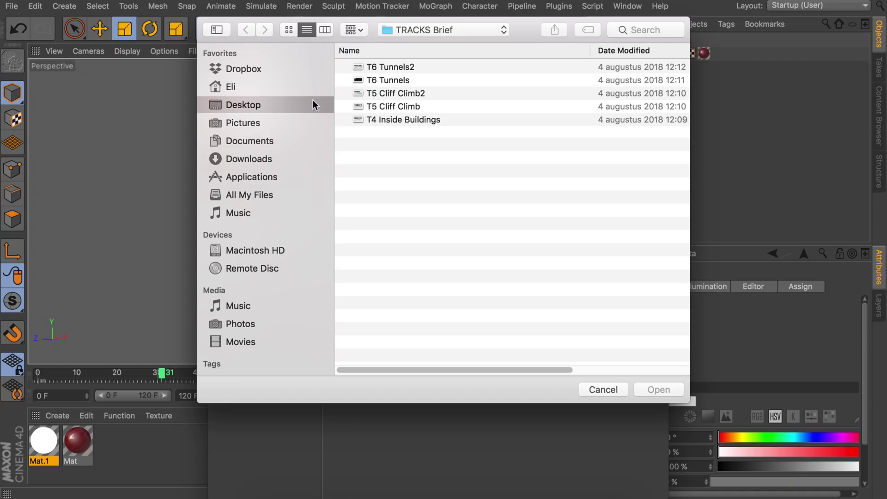
pyautogui.click(250, 141)
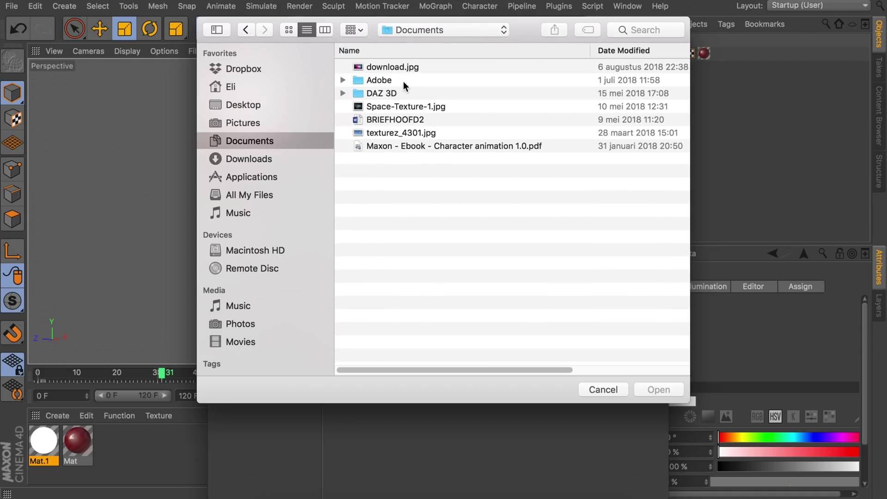
pyautogui.click(403, 68)
pyautogui.click(659, 390)
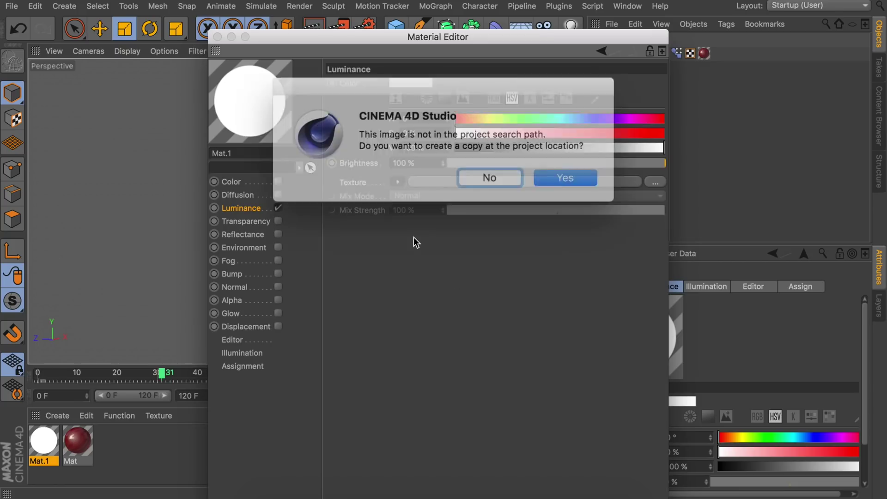
pyautogui.click(483, 172)
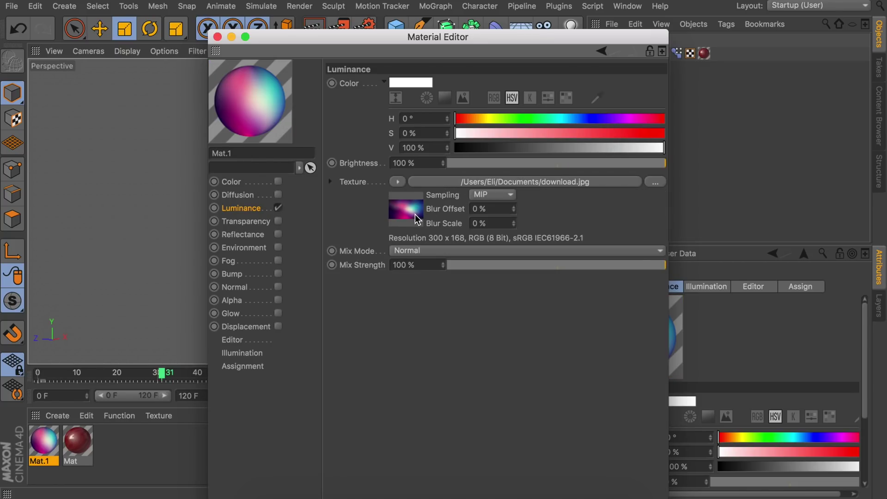
# Apply the luminance image material to the Sky object and render the view.
pyautogui.click(218, 37)
pyautogui.moveTo(52, 439); pyautogui.dragTo(619, 42)
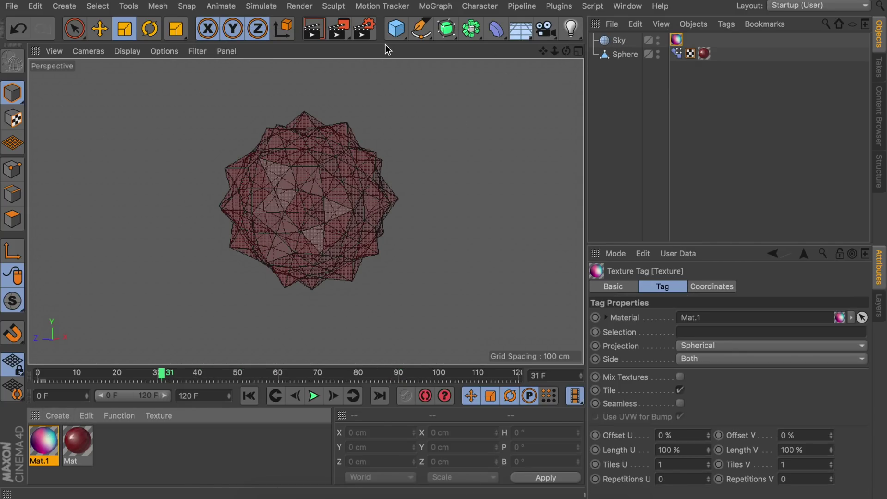
pyautogui.click(318, 32)
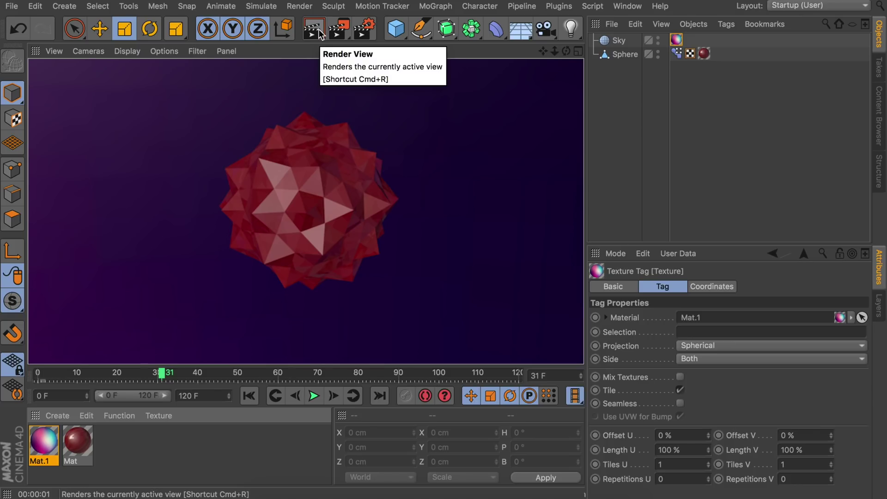
# Add a Compositing tag to the Sky, disable Seen by Camera, and render the view.
pyautogui.rightClick(629, 41)
pyautogui.moveTo(666, 6)
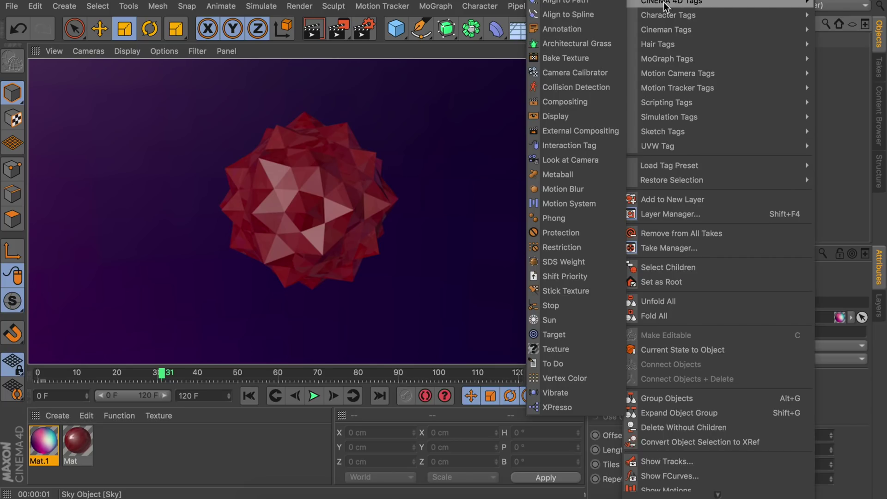
pyautogui.click(576, 101)
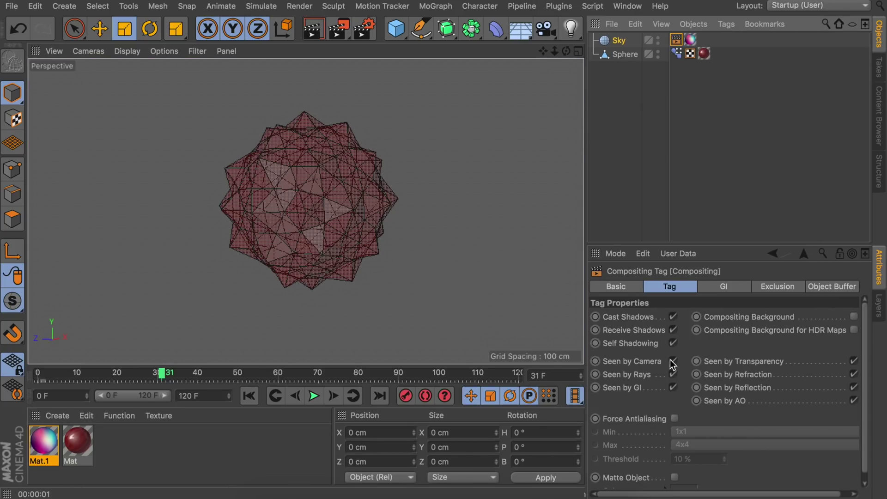
pyautogui.click(673, 361)
pyautogui.click(313, 29)
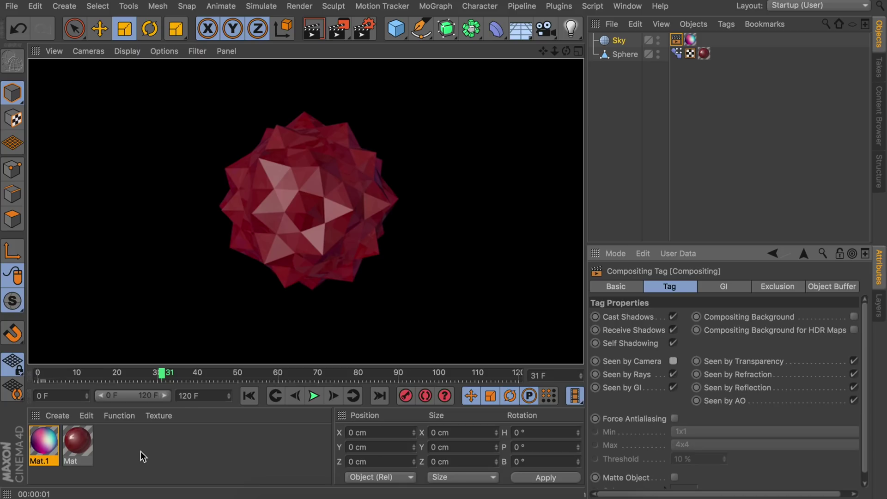
# In the red material's Reflectance channel, hide the Default Specular layer and add a Beckmann layer.
pyautogui.doubleClick(87, 439)
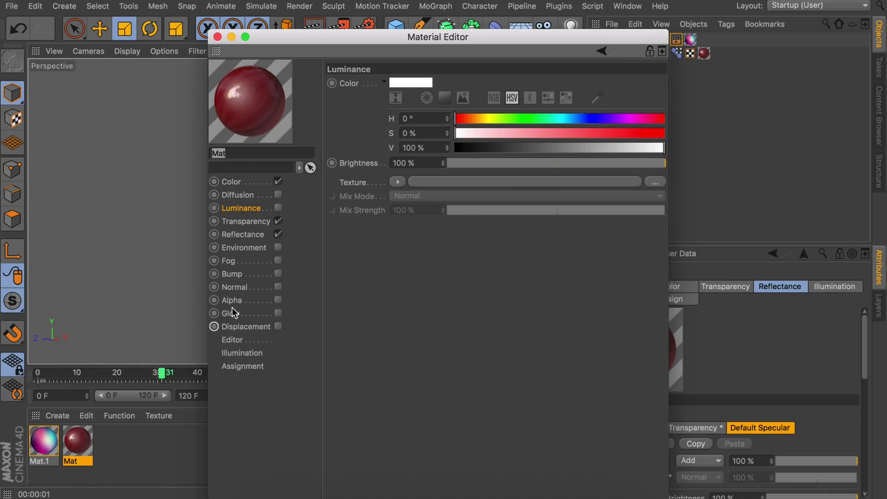
pyautogui.click(244, 235)
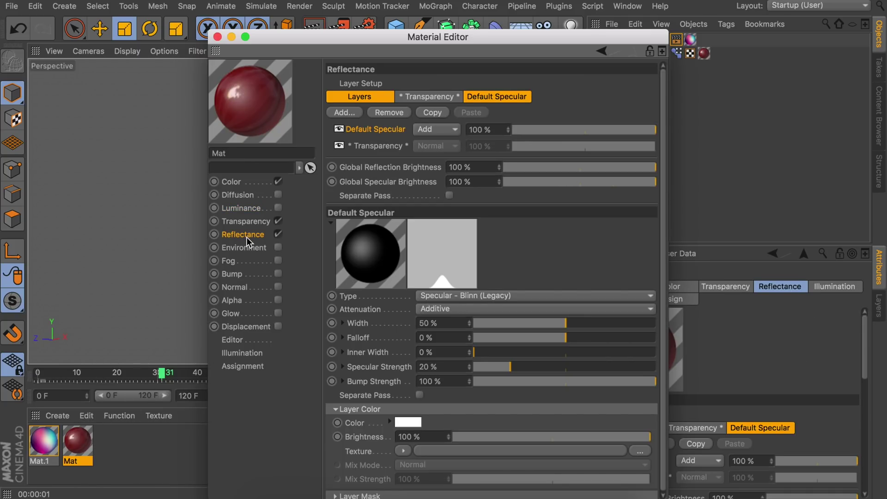
pyautogui.click(340, 129)
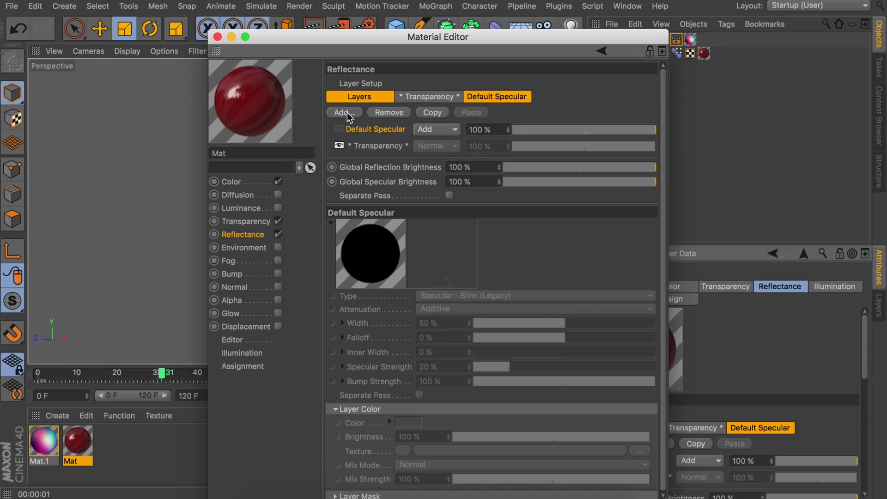
pyautogui.click(344, 112)
pyautogui.click(370, 113)
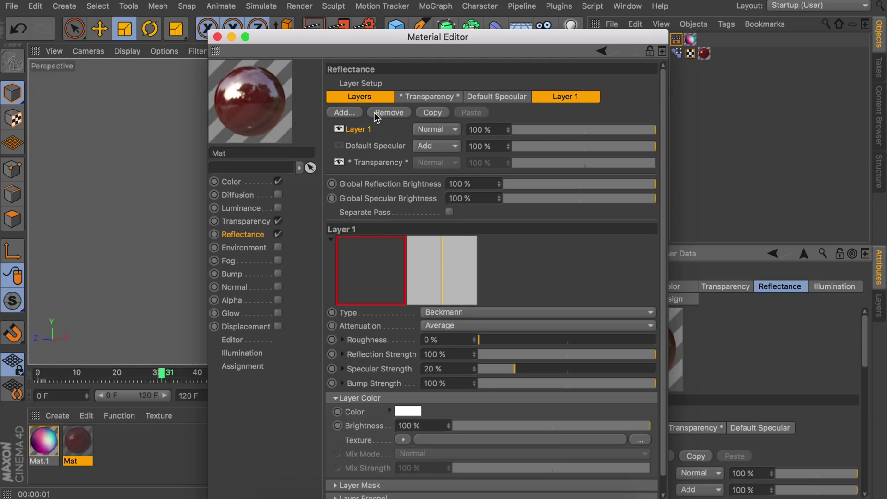
# Set the Beckmann layer's Fresnel to Dielectric and render the view to check the reflections.
pyautogui.scroll(-1, 364, 422)
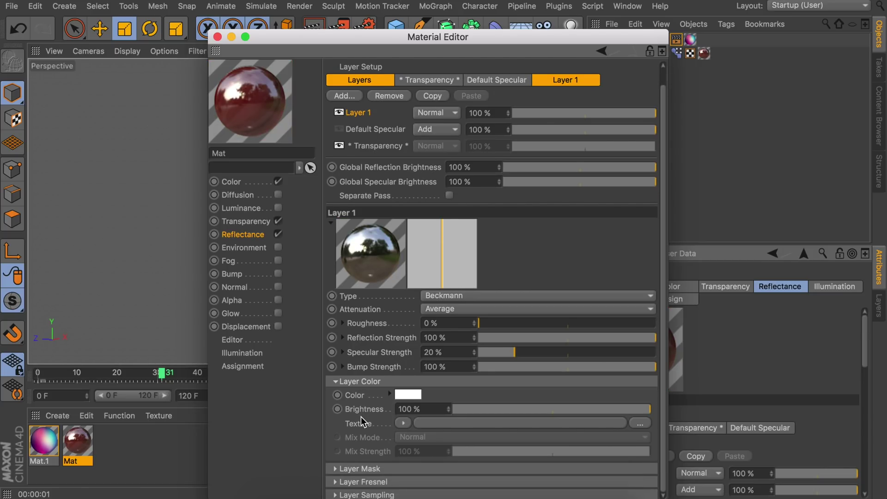
pyautogui.click(335, 483)
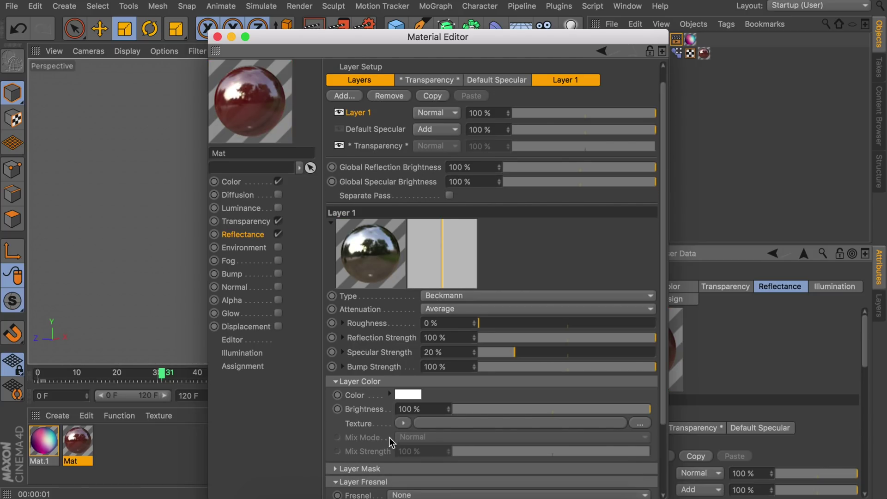
pyautogui.scroll(-5, 393, 443)
pyautogui.click(403, 410)
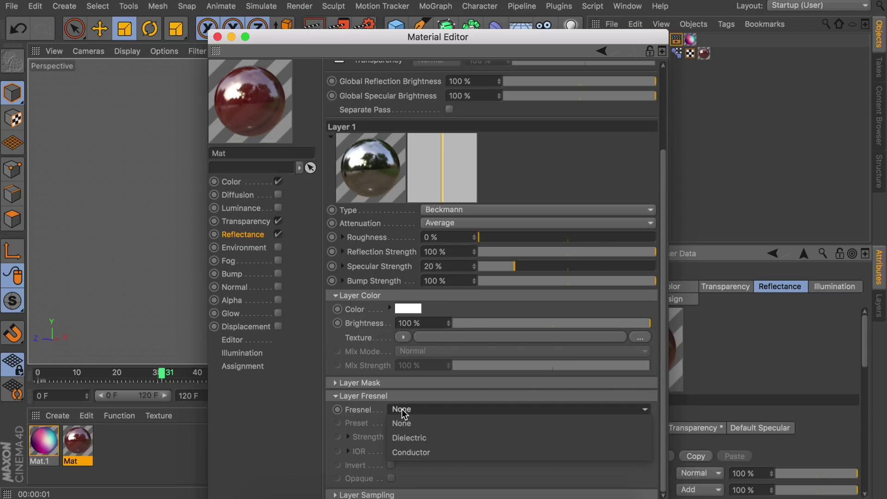
pyautogui.click(409, 438)
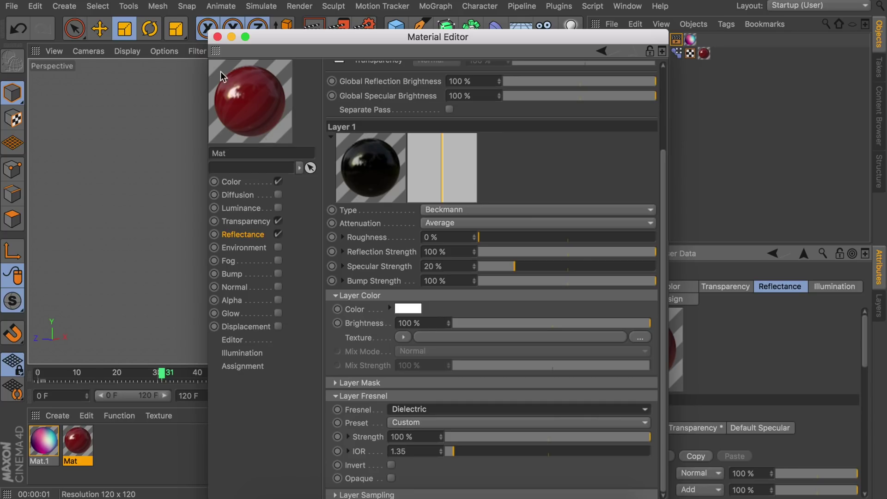
pyautogui.click(217, 37)
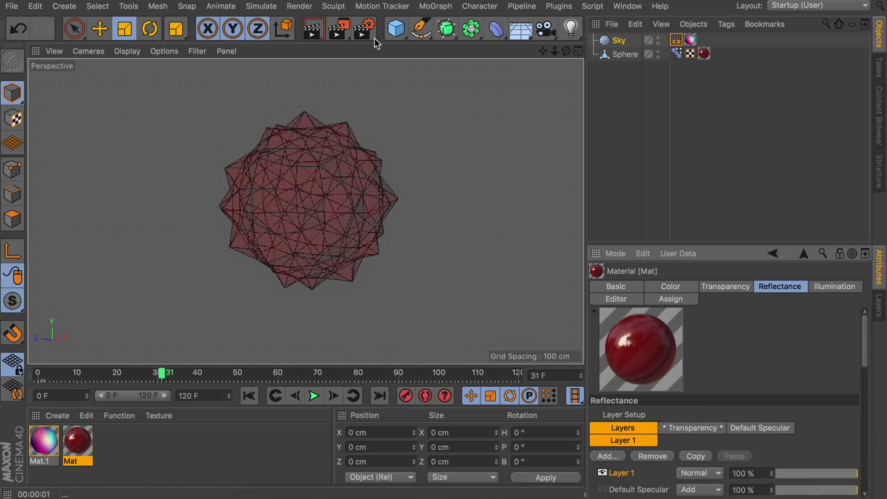
pyautogui.click(315, 35)
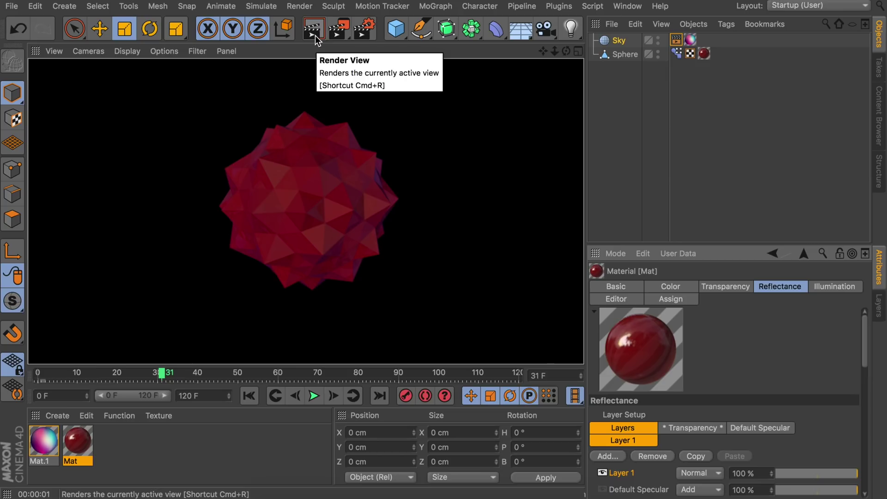
# Open the red material for editing and set up an interactive render region framing the spiked ball.
pyautogui.doubleClick(85, 442)
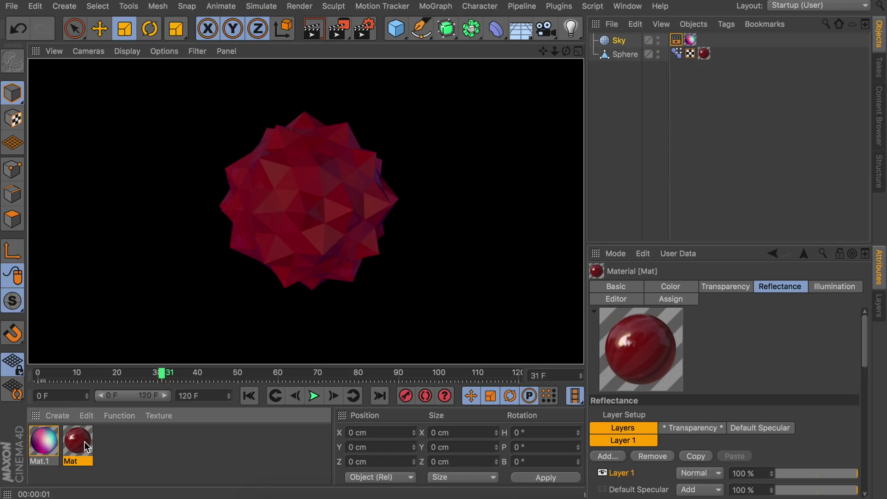
pyautogui.moveTo(448, 33); pyautogui.dragTo(662, 3)
pyautogui.moveTo(370, 27); pyautogui.dragTo(407, 345)
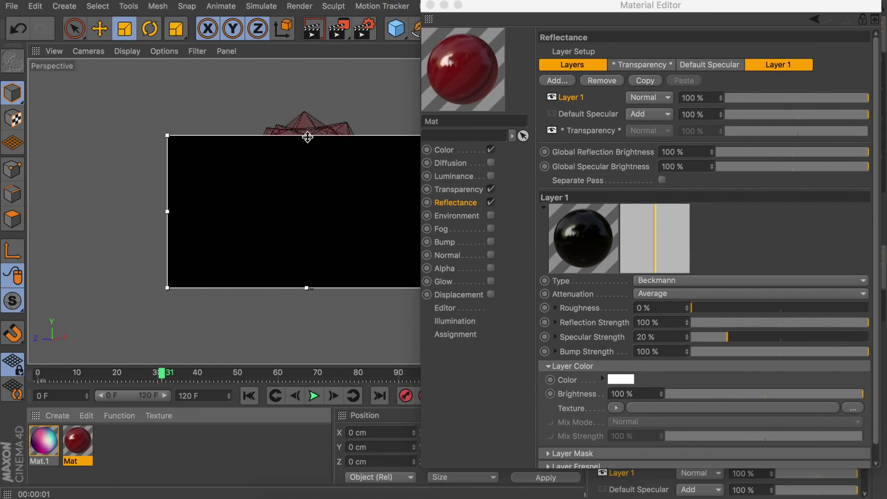
pyautogui.moveTo(307, 287); pyautogui.dragTo(307, 319)
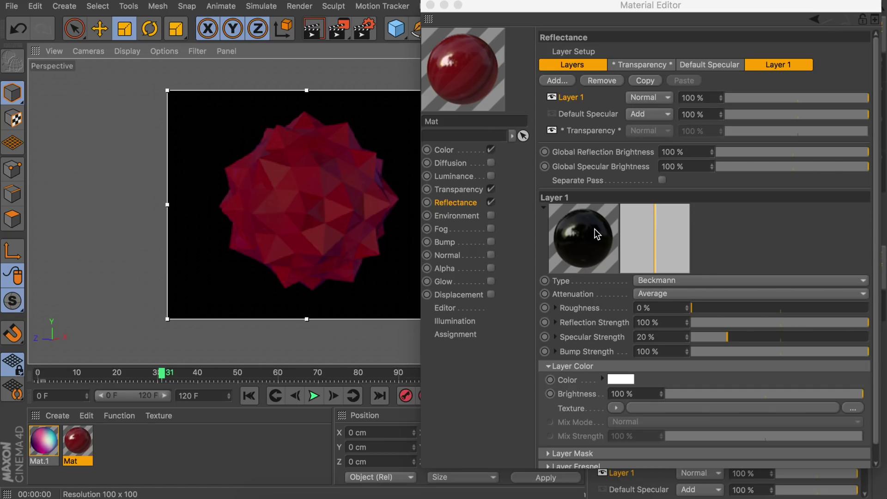
# Enable Luminance on the red material with a dark red of 100% saturation and 48% value, at 125% brightness.
pyautogui.click(491, 177)
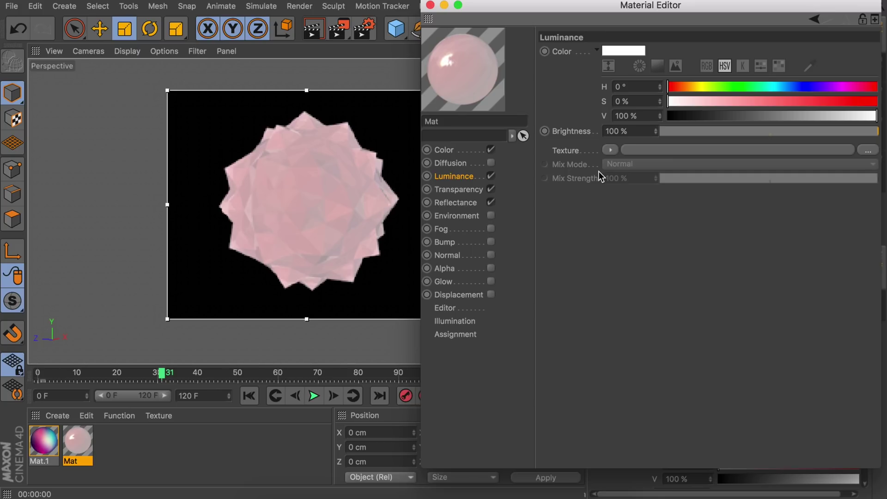
pyautogui.moveTo(836, 101); pyautogui.dragTo(767, 116)
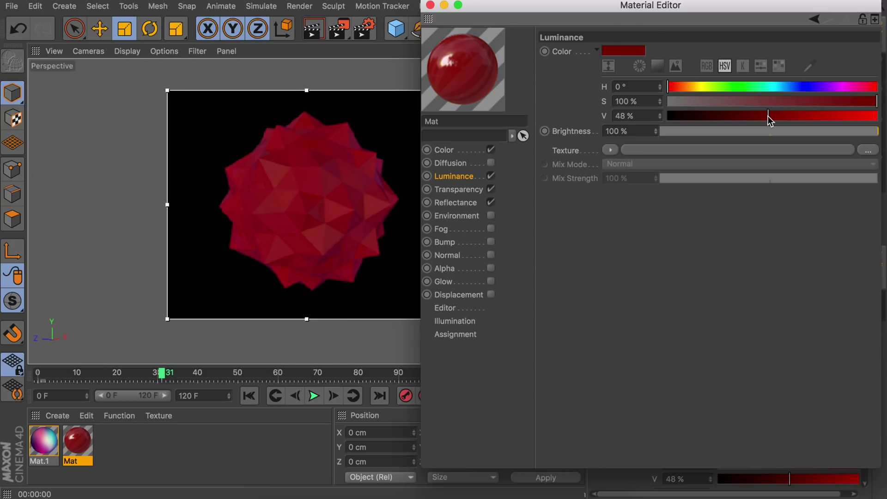
pyautogui.doubleClick(621, 132)
pyautogui.write('125')
pyautogui.press('Return')
# Load a Layer shader as the red material's Color texture and add a Fresnel shader inside it.
pyautogui.click(456, 151)
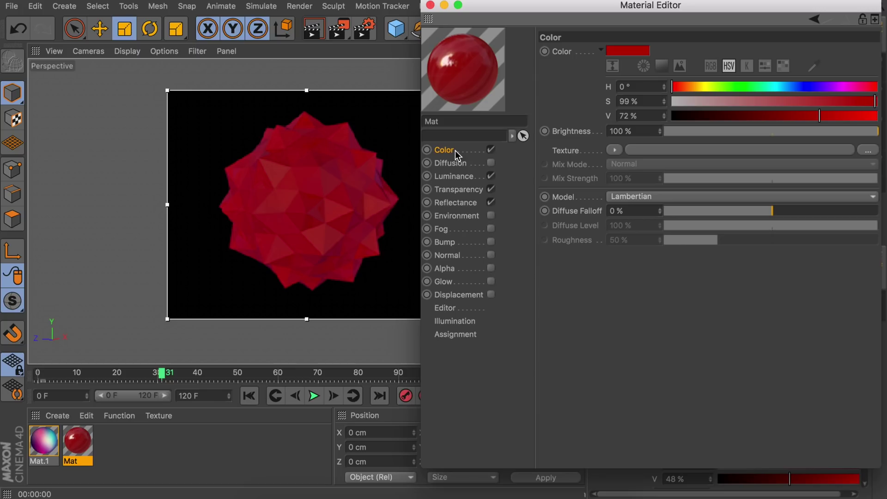
pyautogui.click(612, 150)
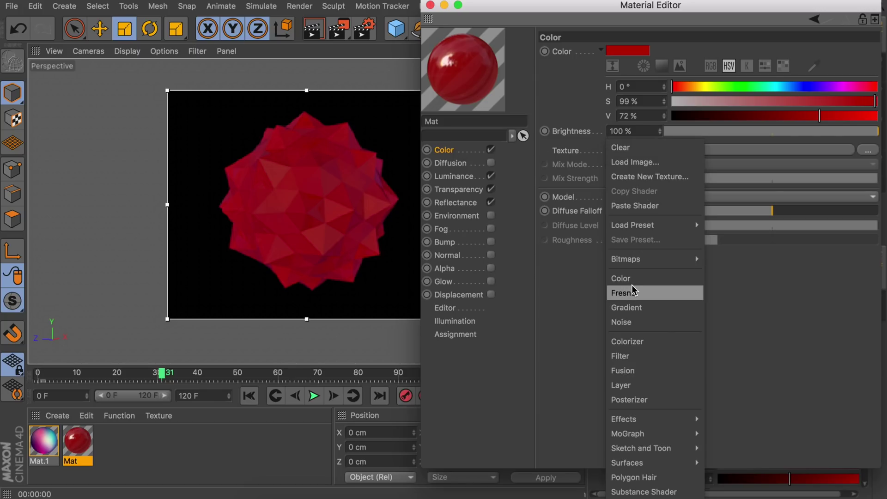
pyautogui.click(629, 384)
pyautogui.click(625, 182)
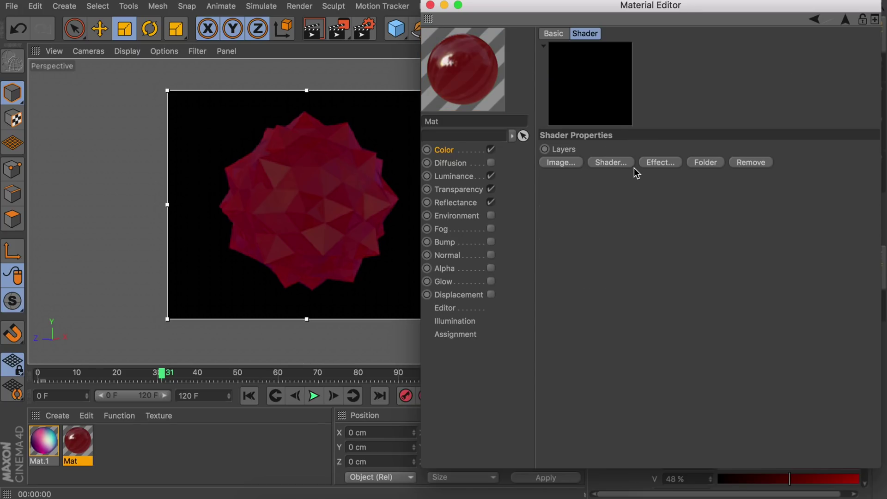
pyautogui.click(624, 163)
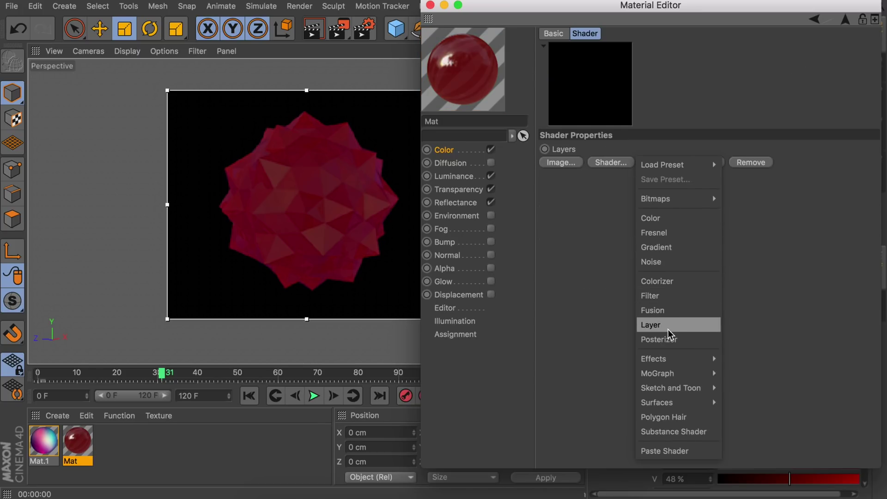
pyautogui.click(662, 234)
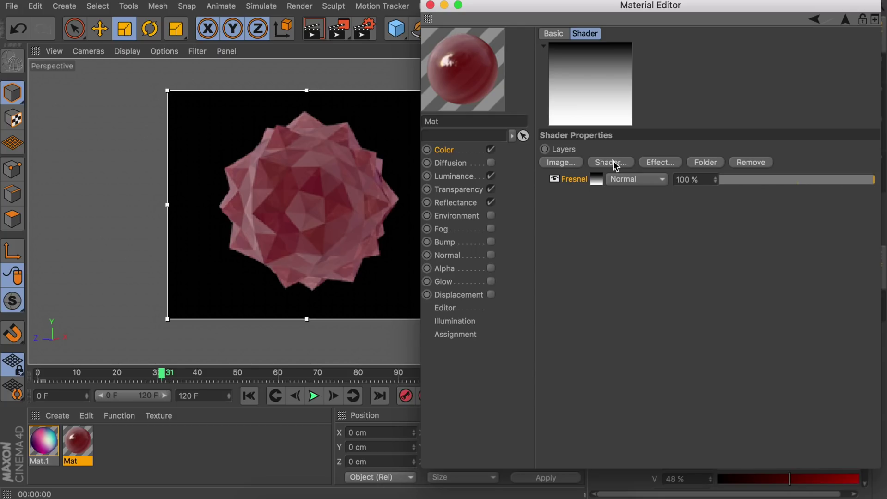
# Add a Noise shader above the Fresnel with a global scale of 130% and a low clip of 24%.
pyautogui.click(616, 165)
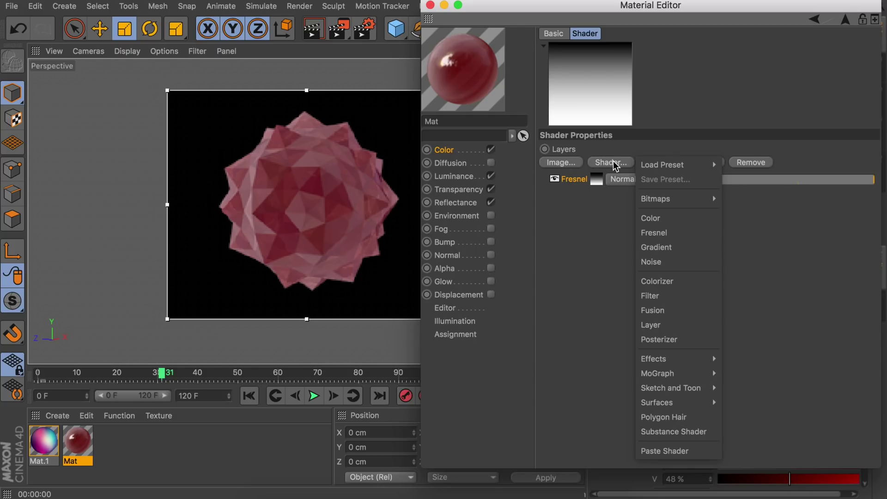
pyautogui.click(661, 260)
pyautogui.click(598, 179)
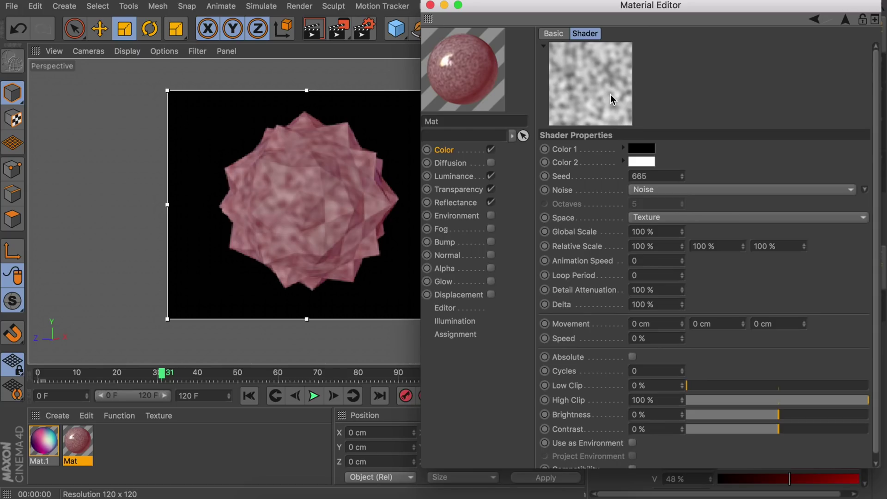
pyautogui.doubleClick(662, 234)
pyautogui.write('130')
pyautogui.press('Return')
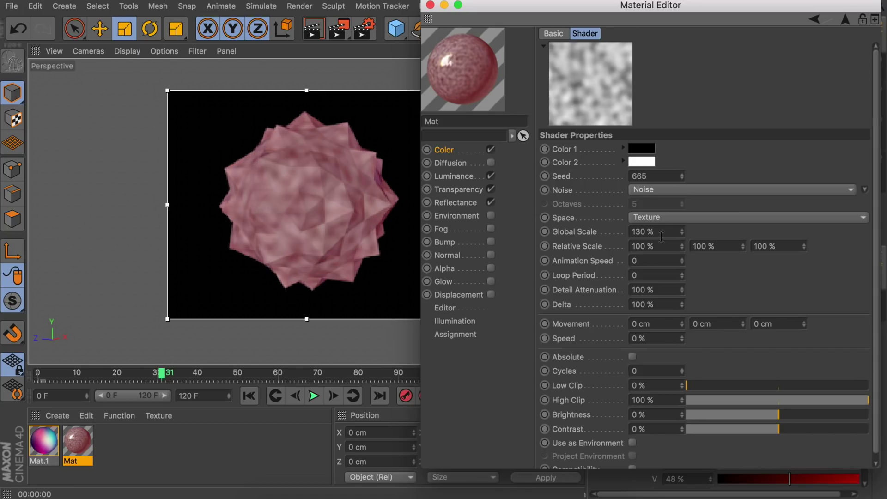
pyautogui.moveTo(725, 384); pyautogui.dragTo(731, 383)
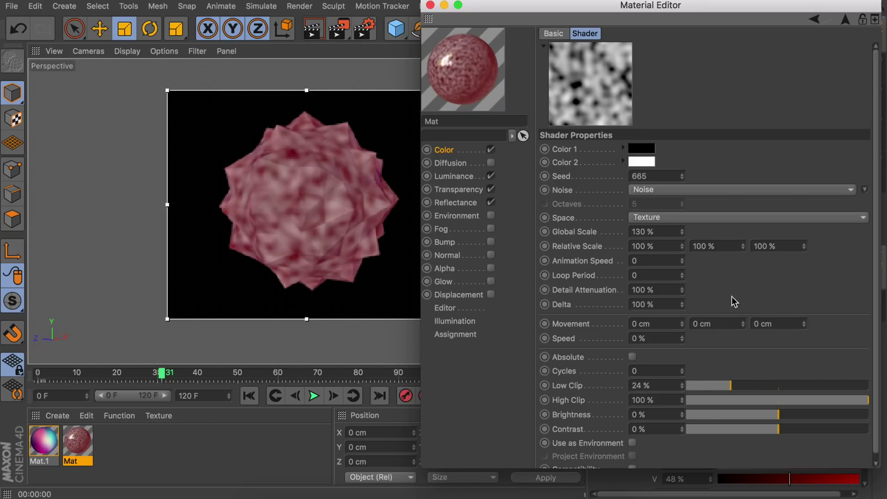
# Blend the Noise layer over the Fresnel in Screen mode at 74% strength.
pyautogui.click(847, 20)
pyautogui.click(653, 180)
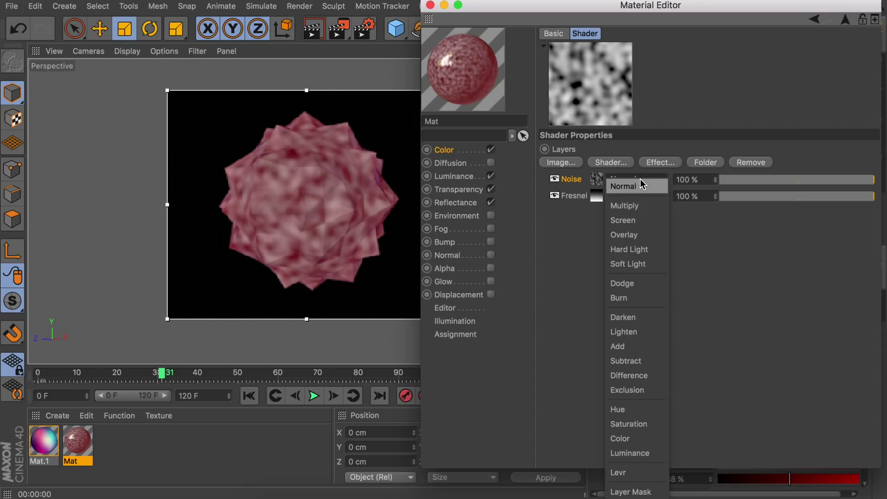
pyautogui.click(631, 221)
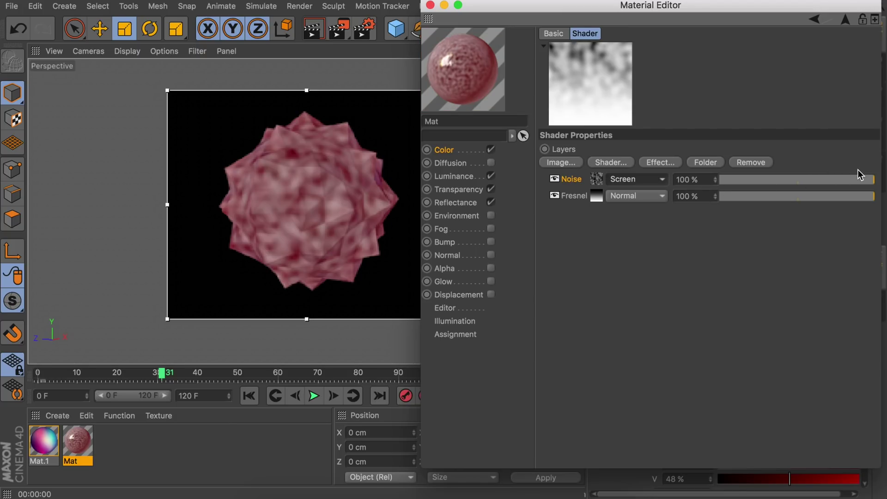
pyautogui.moveTo(859, 172); pyautogui.dragTo(836, 177)
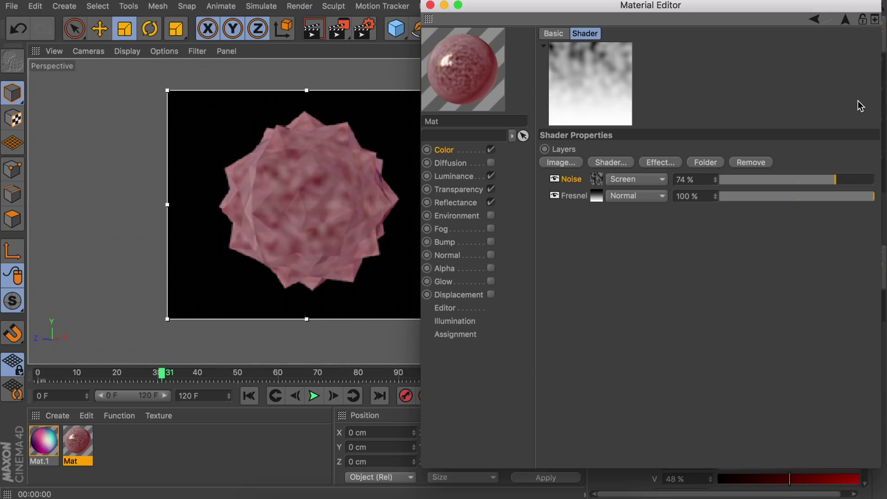
# Set the Color channel's texture mix mode to Multiply with a mix strength of 51%.
pyautogui.click(846, 20)
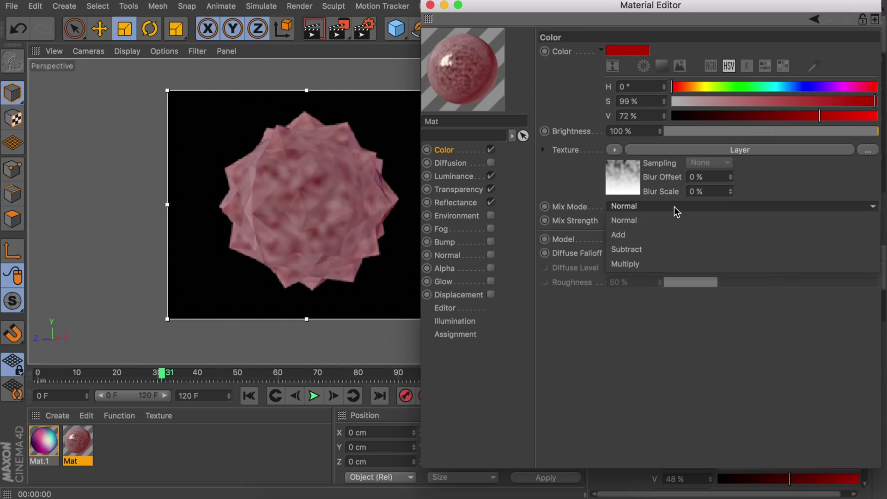
pyautogui.click(658, 264)
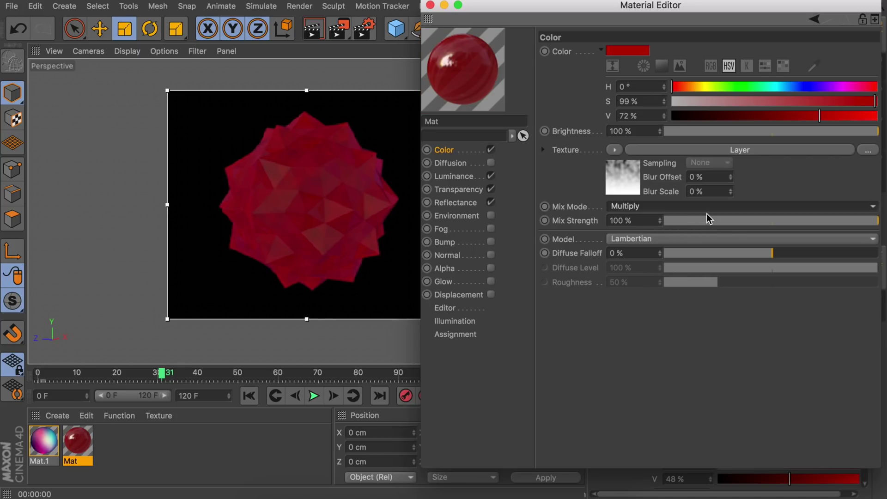
pyautogui.click(774, 220)
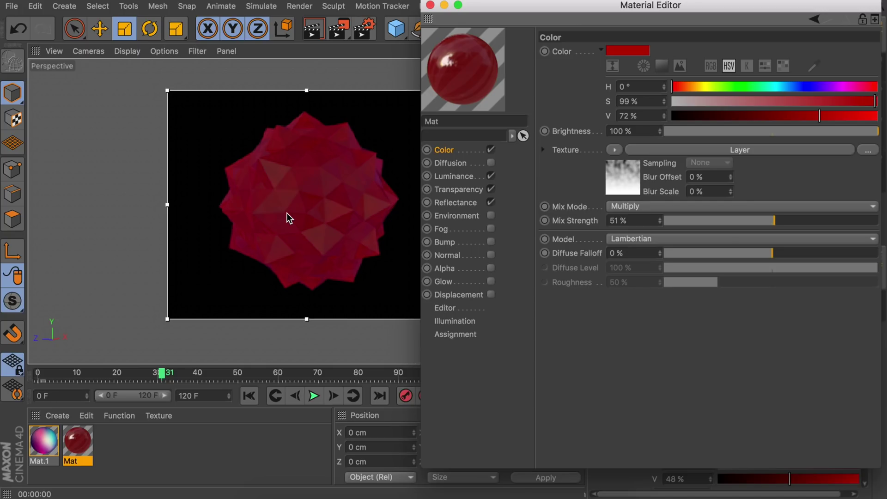
# Add a Gradient shader on top of the Layer shader's stack and set its type to 2D - Circular.
pyautogui.click(625, 177)
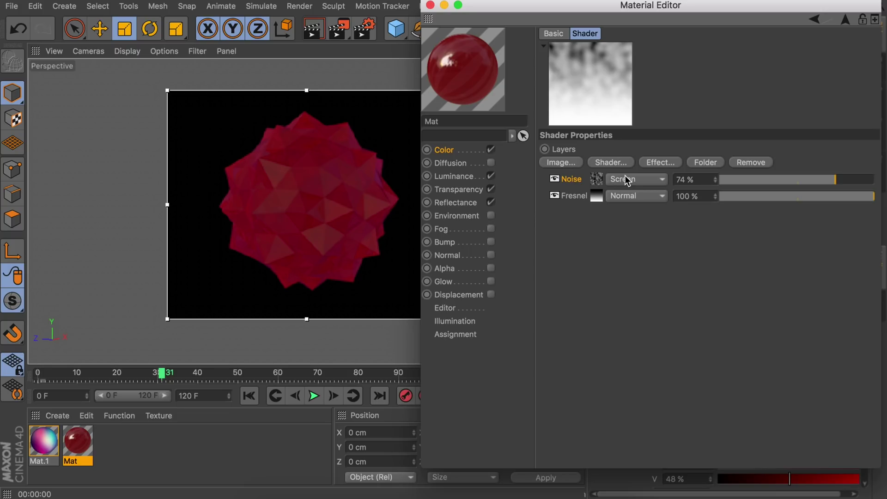
pyautogui.click(606, 163)
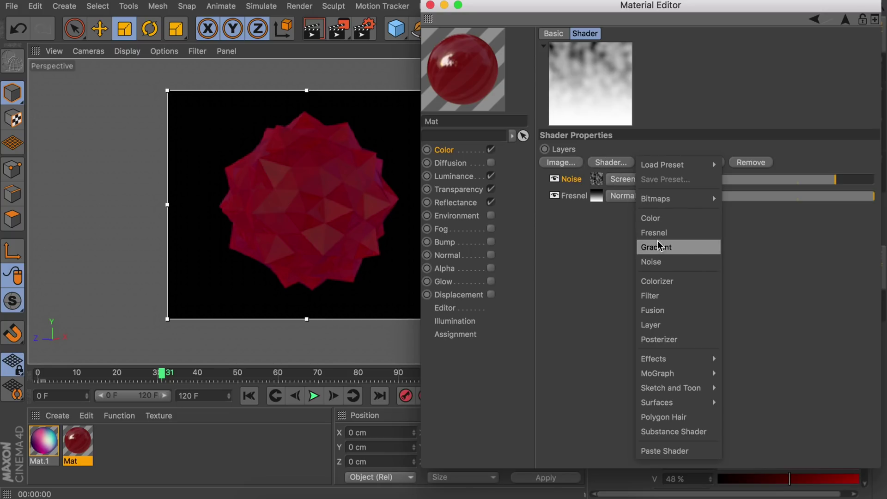
pyautogui.click(658, 247)
pyautogui.click(603, 180)
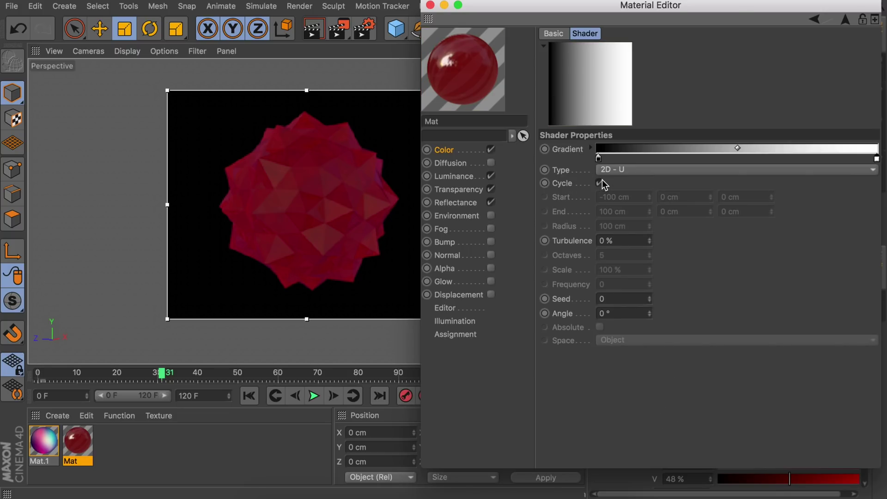
pyautogui.click(618, 171)
pyautogui.click(629, 231)
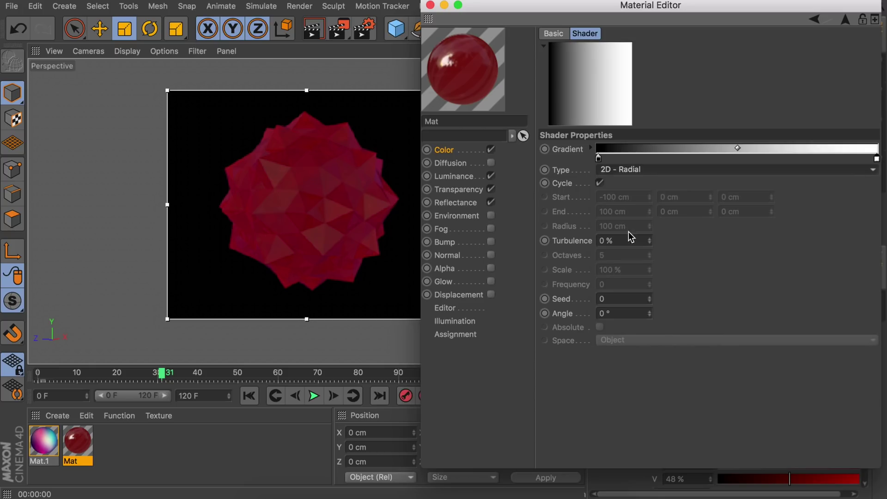
pyautogui.click(633, 233)
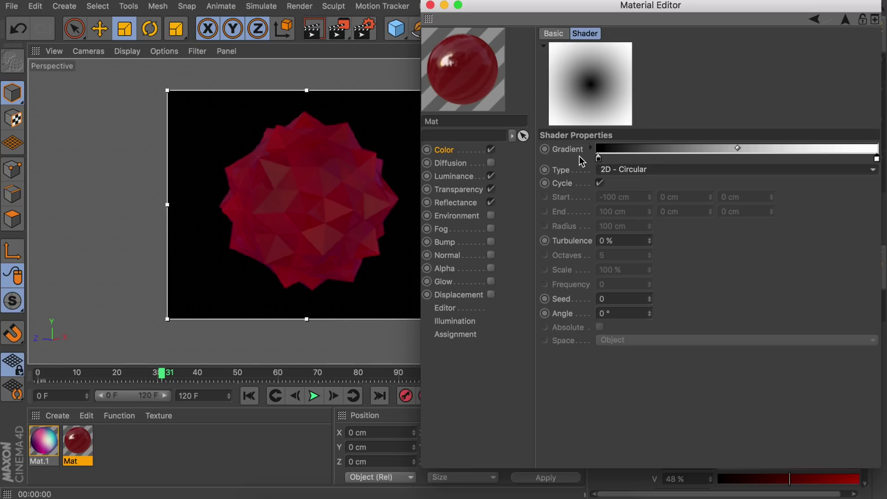
# Recolor the gradient's start knot to a 77% value grey and its end knot to a 34% value grey.
pyautogui.doubleClick(598, 159)
pyautogui.moveTo(697, 186); pyautogui.dragTo(670, 187)
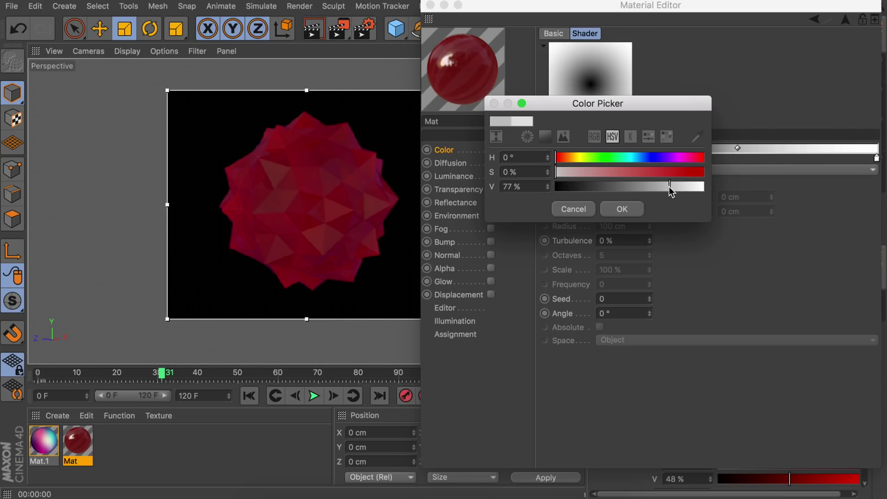
pyautogui.press('Return')
pyautogui.doubleClick(878, 159)
pyautogui.moveTo(876, 188); pyautogui.dragTo(785, 191)
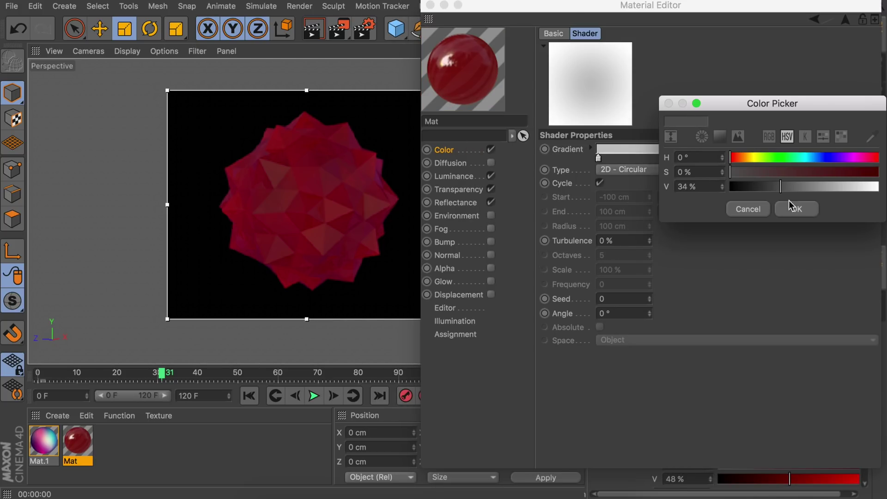
pyautogui.click(794, 215)
# Return to the Layer shader's stack and set the Gradient layer's blend mode to Multiply.
pyautogui.click(846, 19)
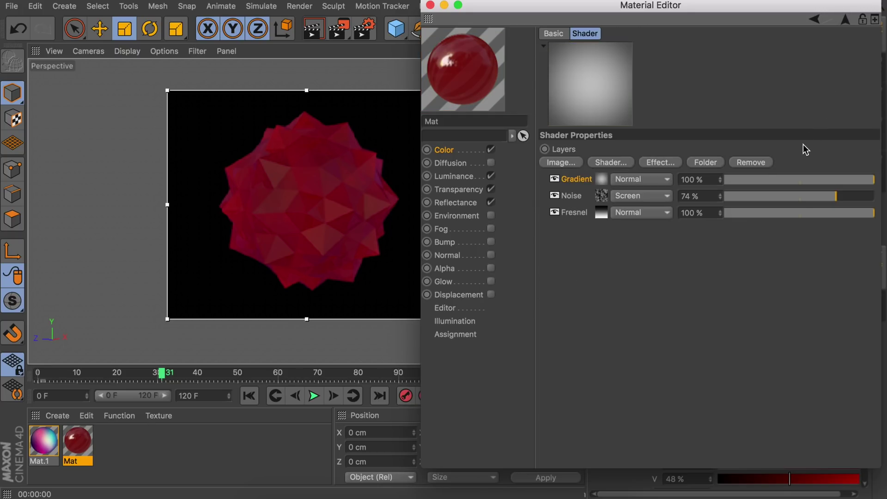
pyautogui.click(642, 179)
pyautogui.click(640, 203)
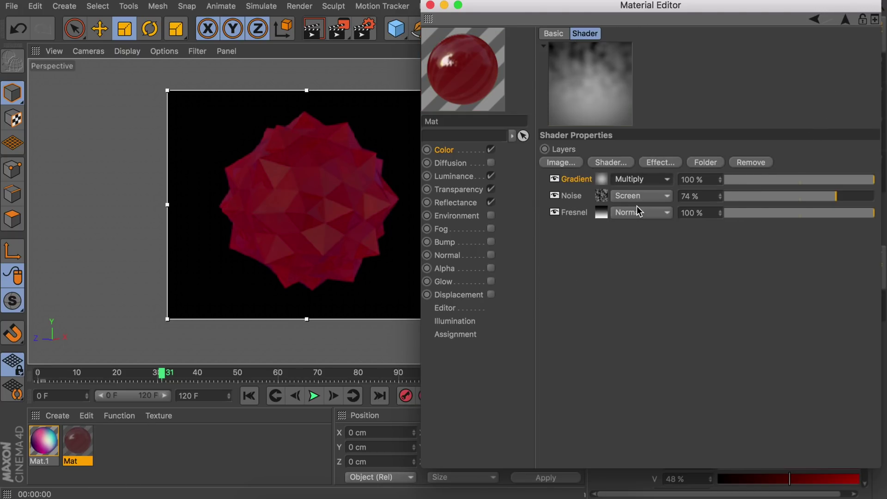
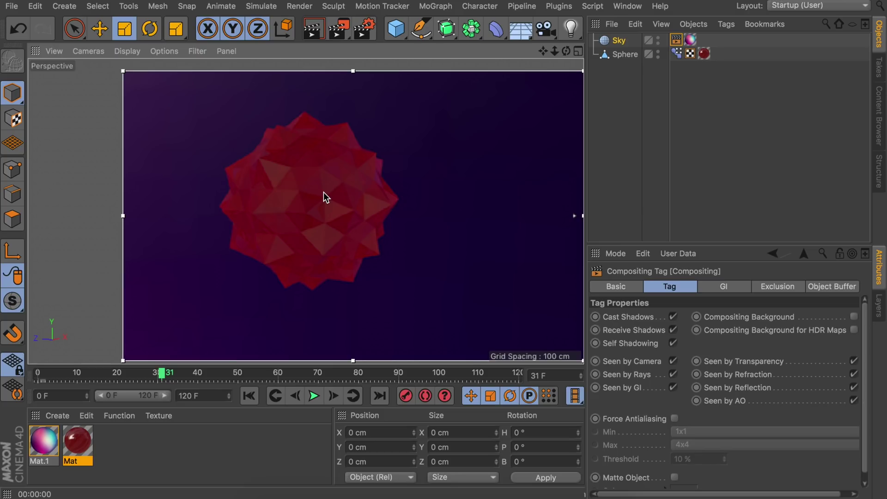
# Examine the ball's red material and sky reflections in rendered views from several camera angles.
pyautogui.keyDown('alt'); pyautogui.moveTo(284, 196); pyautogui.dragTo(384, 190); pyautogui.keyUp('alt')
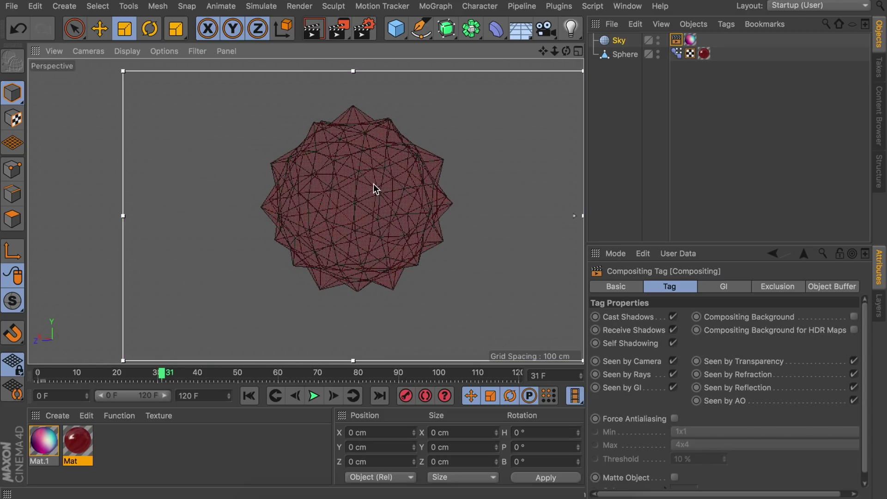
pyautogui.hotkey('ctrl', 'r')
pyautogui.moveTo(330, 193)
pyautogui.keyDown('alt'); pyautogui.mouseDown()
pyautogui.moveTo(476, 193)
pyautogui.moveTo(266, 191)
pyautogui.moveTo(482, 192)
pyautogui.moveTo(382, 192)
pyautogui.mouseUp(); pyautogui.keyUp('alt')
pyautogui.hotkey('ctrl', 'r')
pyautogui.hotkey('ctrl', 'r')
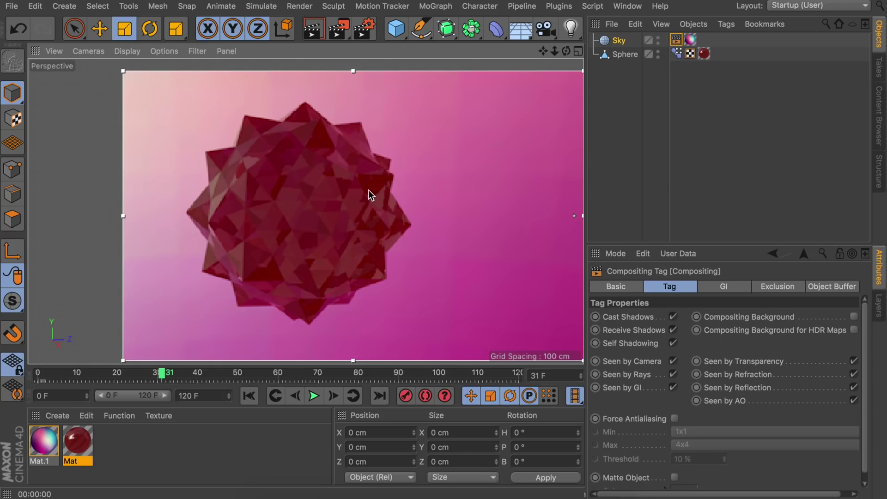
pyautogui.keyDown('alt'); pyautogui.moveTo(279, 174); pyautogui.dragTo(262, 145); pyautogui.keyUp('alt')
pyautogui.hotkey('ctrl', 'r')
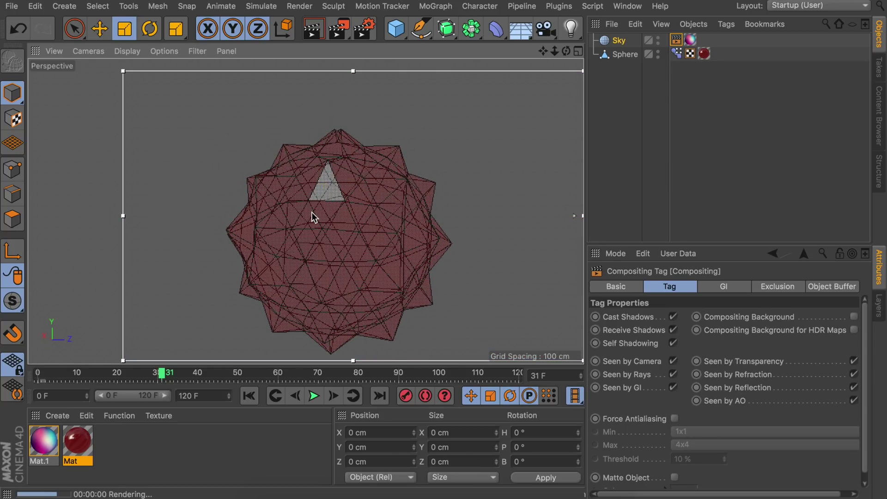
pyautogui.keyDown('alt'); pyautogui.moveTo(305, 186); pyautogui.dragTo(375, 189); pyautogui.keyUp('alt')
pyautogui.hotkey('ctrl', 'r')
pyautogui.hotkey('ctrl', 'r')
pyautogui.hotkey('ctrl', 'r')
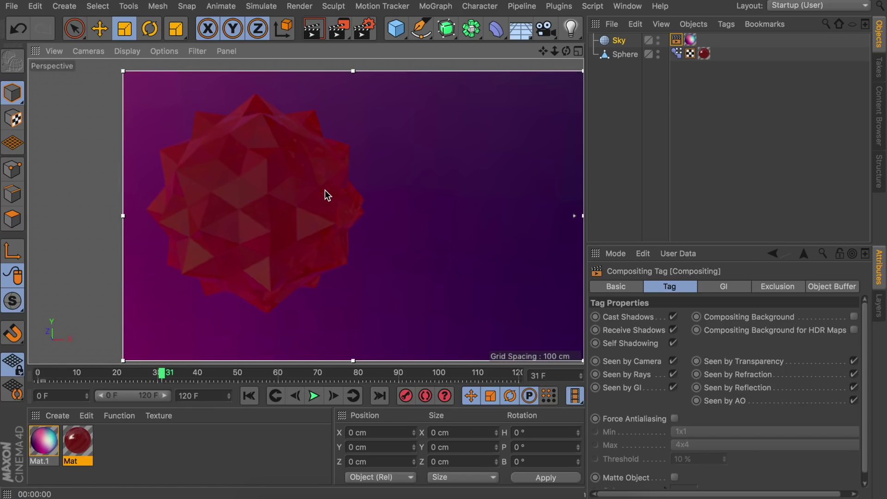
pyautogui.keyDown('alt'); pyautogui.moveTo(254, 192); pyautogui.dragTo(409, 187); pyautogui.keyUp('alt')
pyautogui.hotkey('ctrl', 'r')
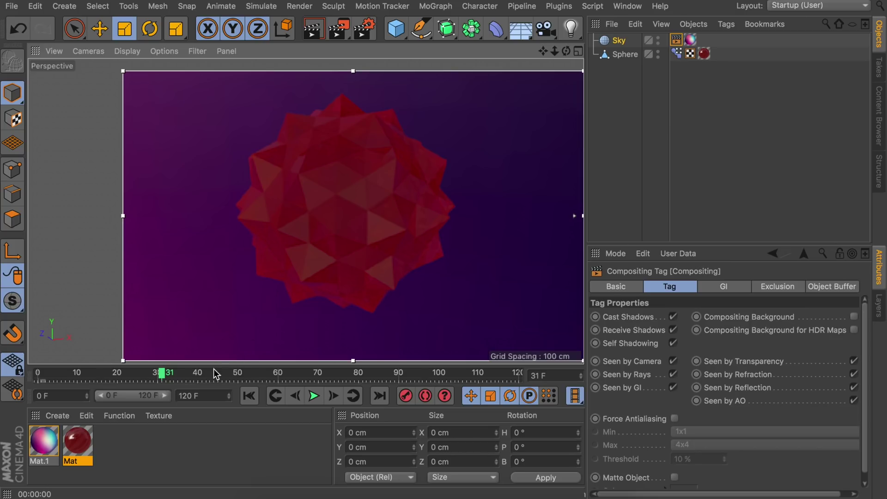
# Examine the rendered ball at frame 0 from several camera angles.
pyautogui.click(38, 375)
pyautogui.hotkey('ctrl', 'r')
pyautogui.click(16, 369)
pyautogui.hotkey('ctrl', 'r')
pyautogui.keyDown('alt'); pyautogui.moveTo(282, 203); pyautogui.dragTo(343, 218); pyautogui.keyUp('alt')
pyautogui.hotkey('ctrl', 'r')
pyautogui.hotkey('ctrl', 'r')
pyautogui.keyDown('alt'); pyautogui.moveTo(265, 177); pyautogui.dragTo(297, 200); pyautogui.keyUp('alt')
pyautogui.hotkey('ctrl', 'r')
# Disable Seen by Camera in the Sky's Compositing tag and shrink the interactive render region around the ball.
pyautogui.click(673, 361)
pyautogui.hotkey('ctrl', 'r')
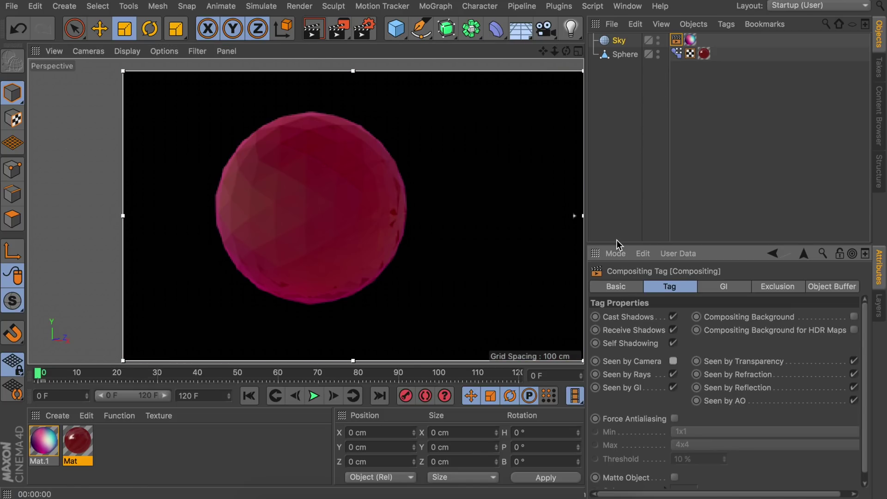
pyautogui.moveTo(580, 364); pyautogui.dragTo(493, 336)
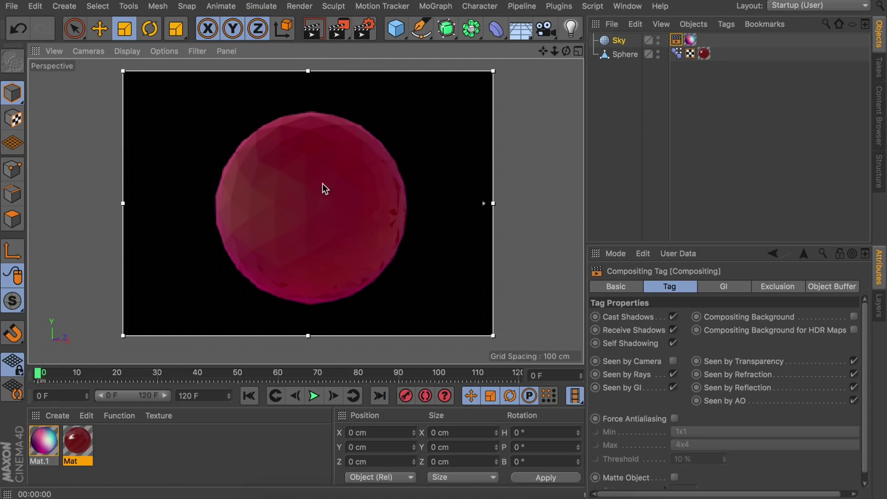
# Add a Glow effect to the render settings with its size set to 15% and its intensity to 5%.
pyautogui.click(364, 33)
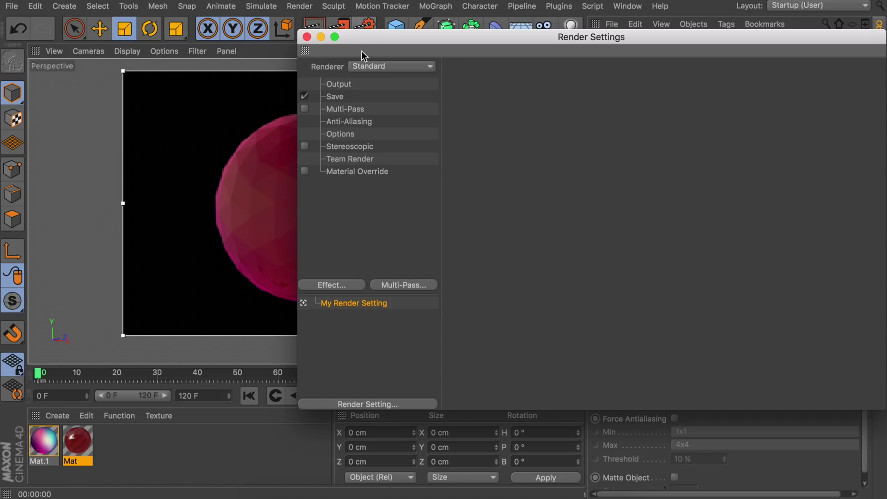
pyautogui.click(335, 286)
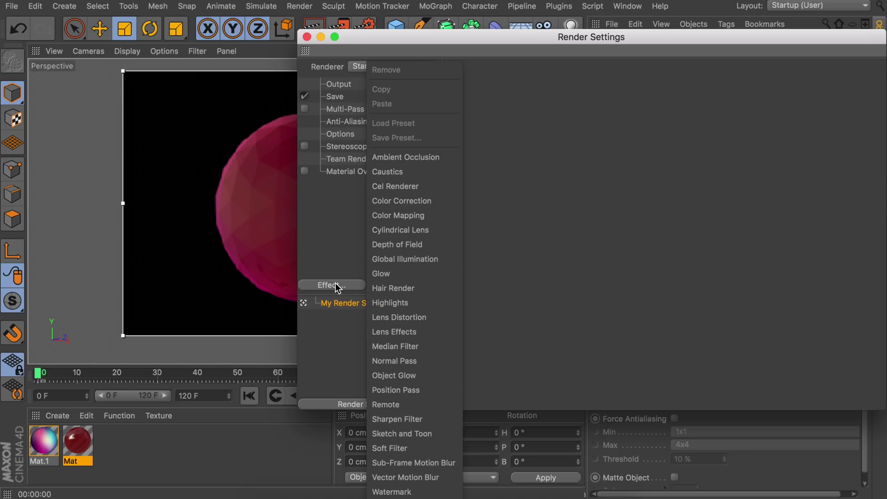
pyautogui.click(390, 275)
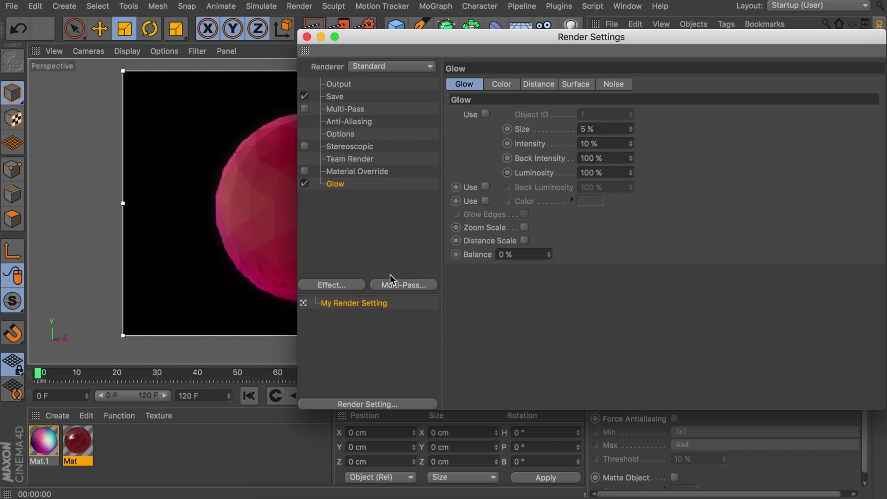
pyautogui.moveTo(468, 41); pyautogui.dragTo(613, 42)
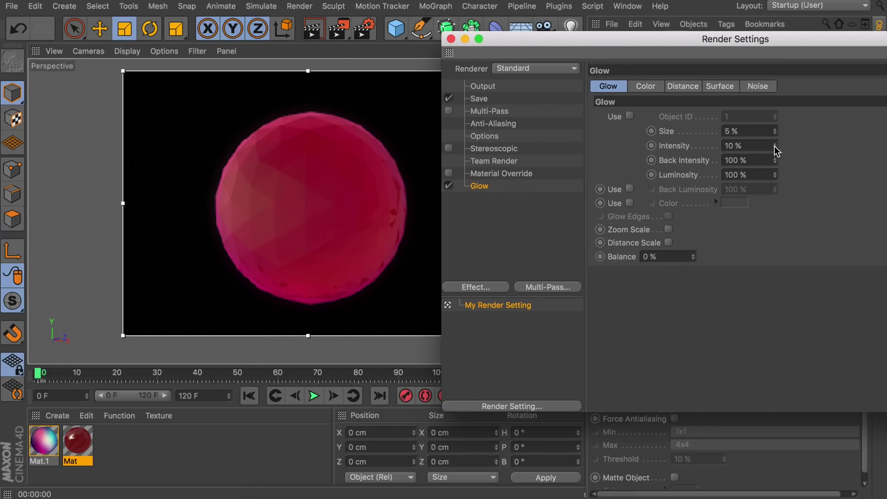
pyautogui.moveTo(775, 147); pyautogui.dragTo(778, 132)
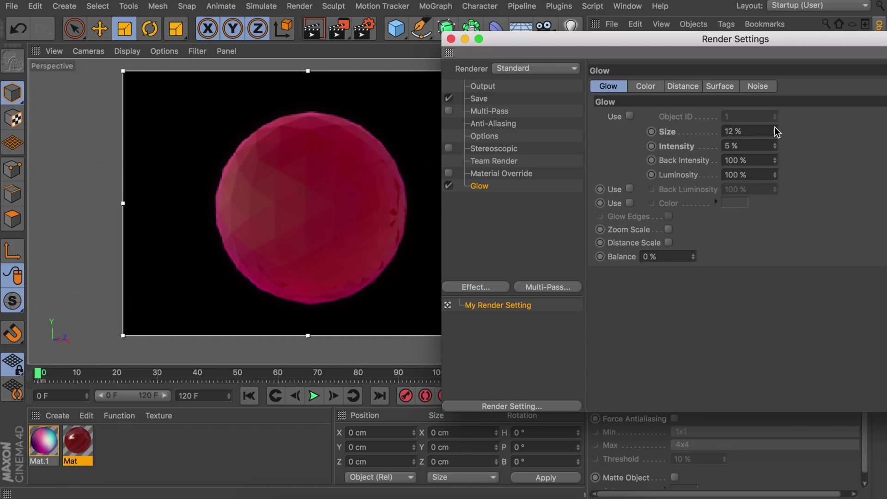
pyautogui.click(776, 129)
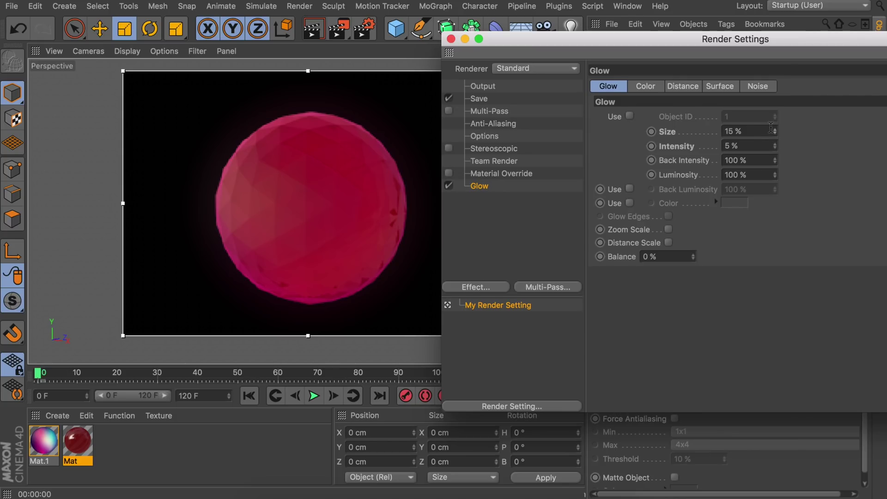
pyautogui.click(451, 39)
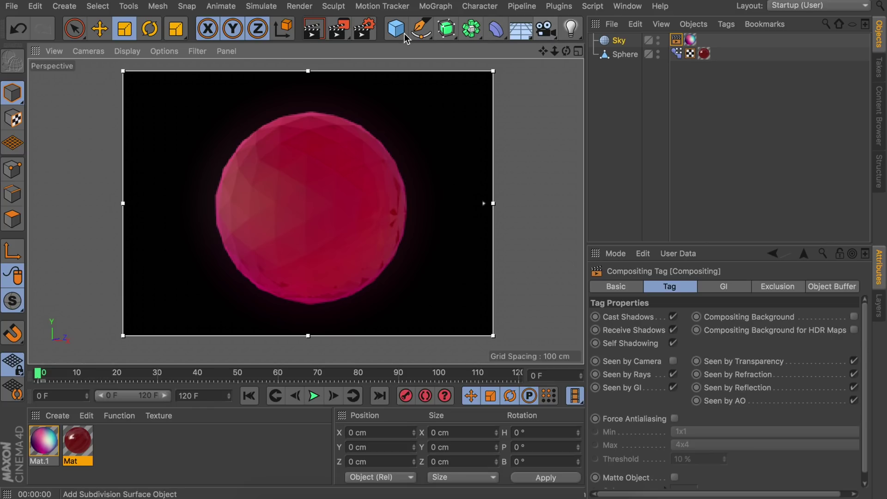
# Add a Circle spline around the ball and, with the interactive render region off, rotate the circle's heading to about 38.4°.
pyautogui.click(420, 35)
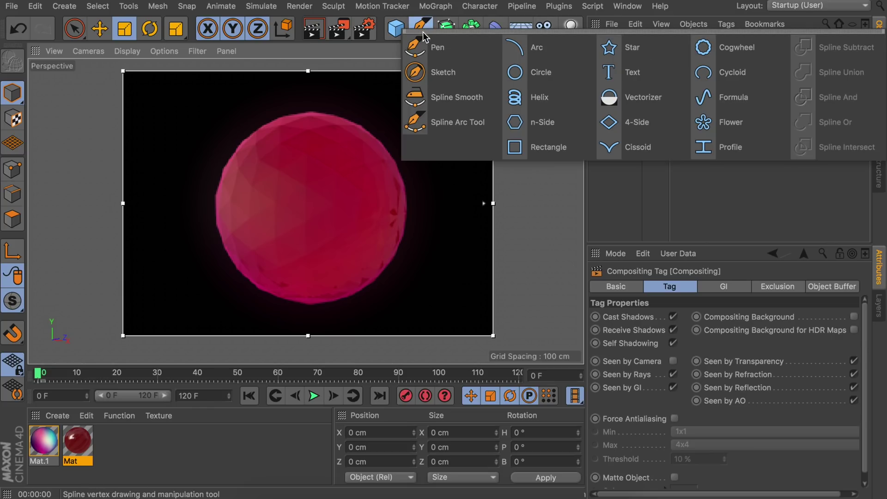
pyautogui.click(532, 71)
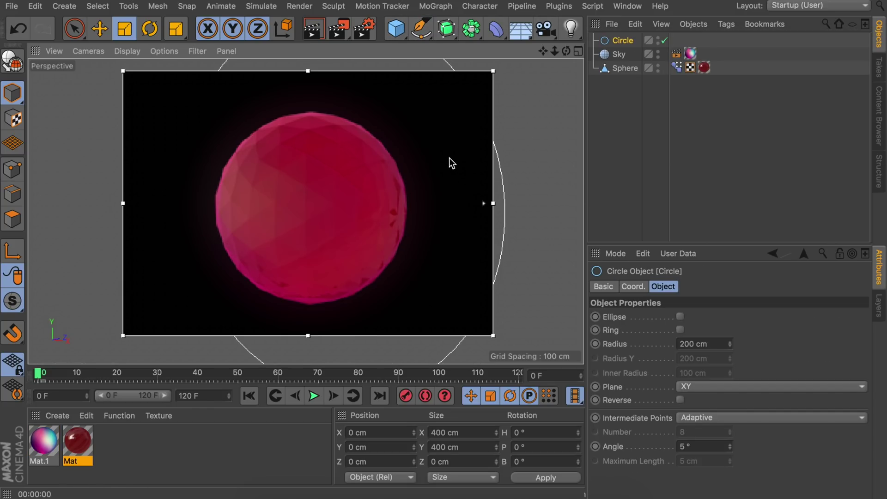
pyautogui.click(339, 29)
pyautogui.click(415, 346)
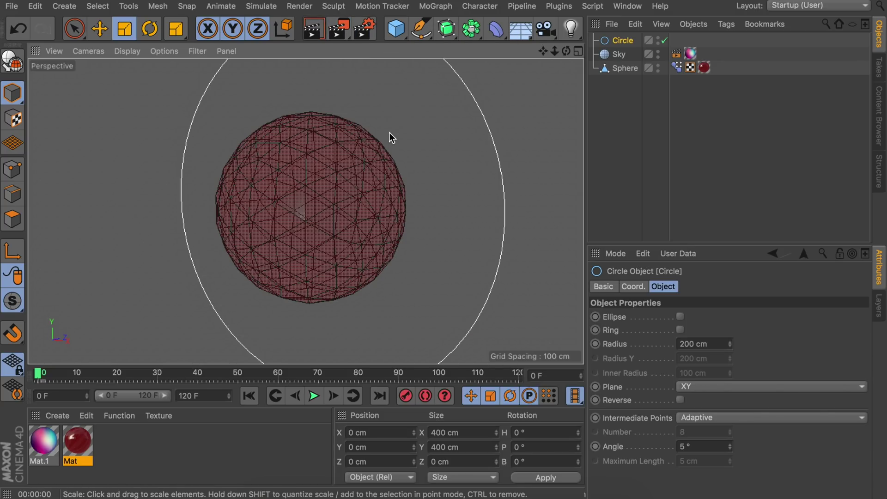
pyautogui.press('r')
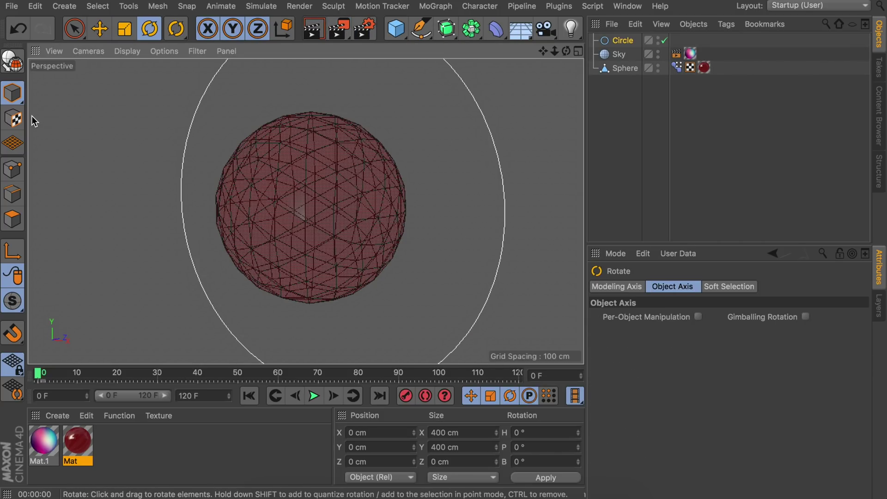
pyautogui.moveTo(353, 212); pyautogui.dragTo(376, 209)
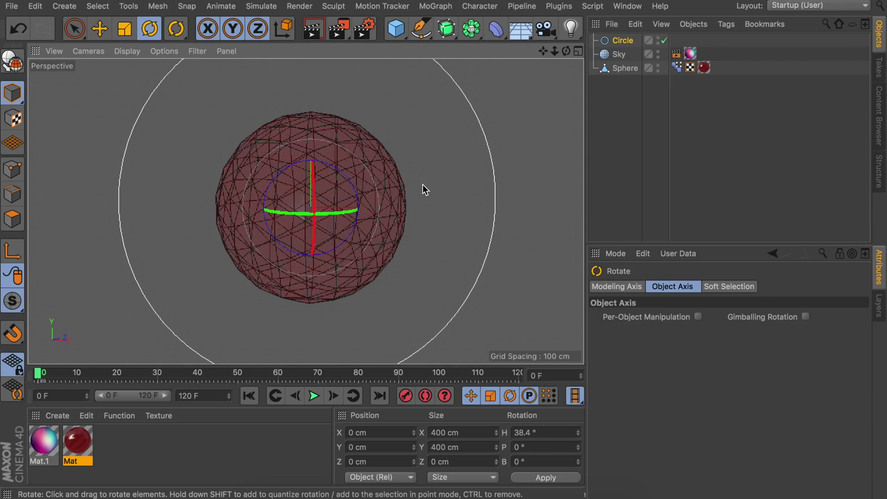
# Add a light with an Align to Spline tag and assign the Circle as its spline path.
pyautogui.click(572, 28)
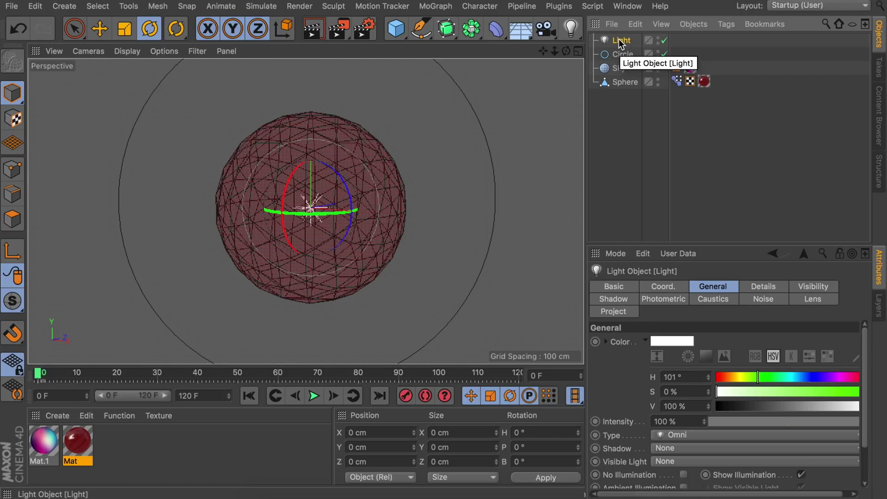
pyautogui.rightClick(622, 44)
pyautogui.moveTo(657, 2)
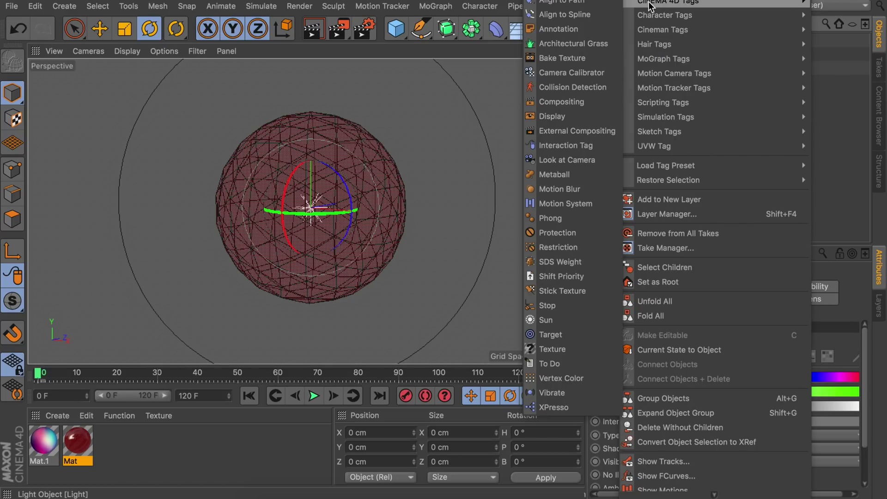
pyautogui.click(565, 16)
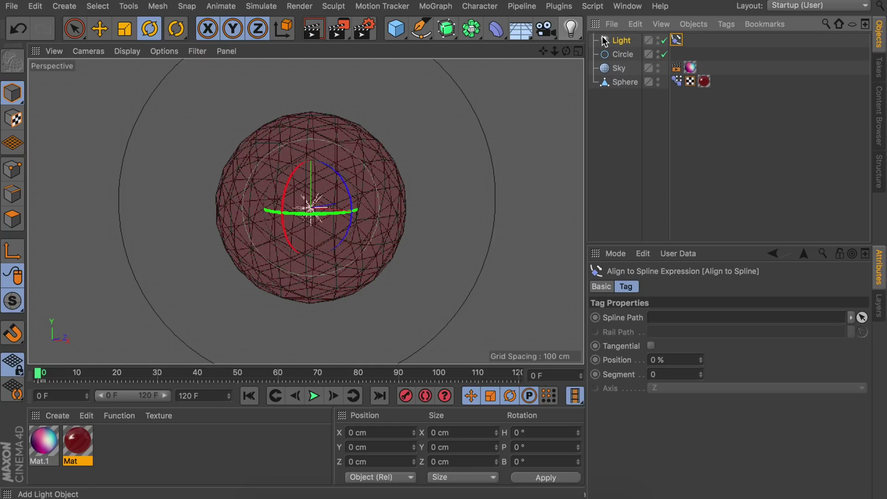
pyautogui.moveTo(619, 54); pyautogui.dragTo(675, 318)
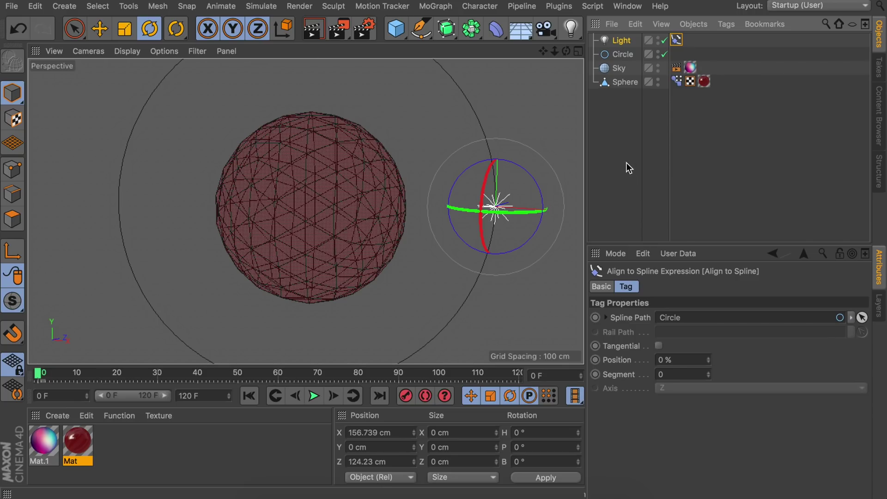
# Duplicate the light, set the copy's Align to Spline position to 60%, and render the view.
pyautogui.moveTo(622, 40); pyautogui.dragTo(625, 46)
pyautogui.keyDown('ctrl'); pyautogui.click(631, 42); pyautogui.keyUp('ctrl')
pyautogui.click(624, 40)
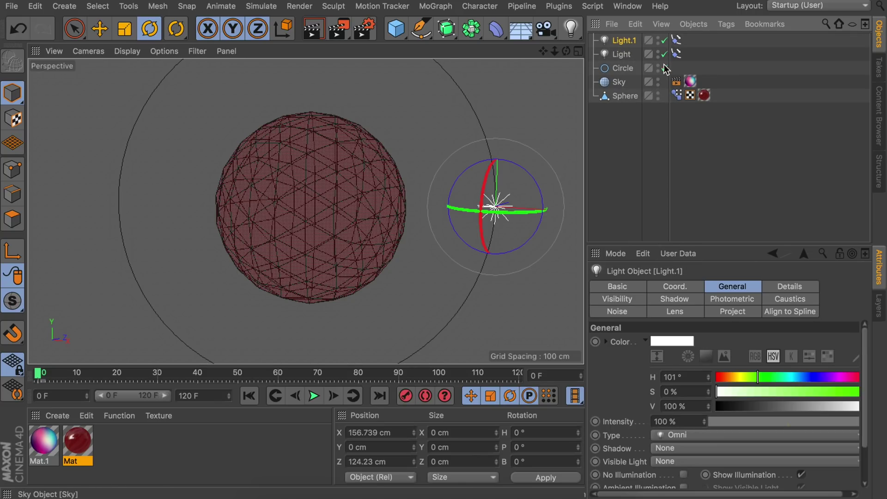
pyautogui.click(677, 41)
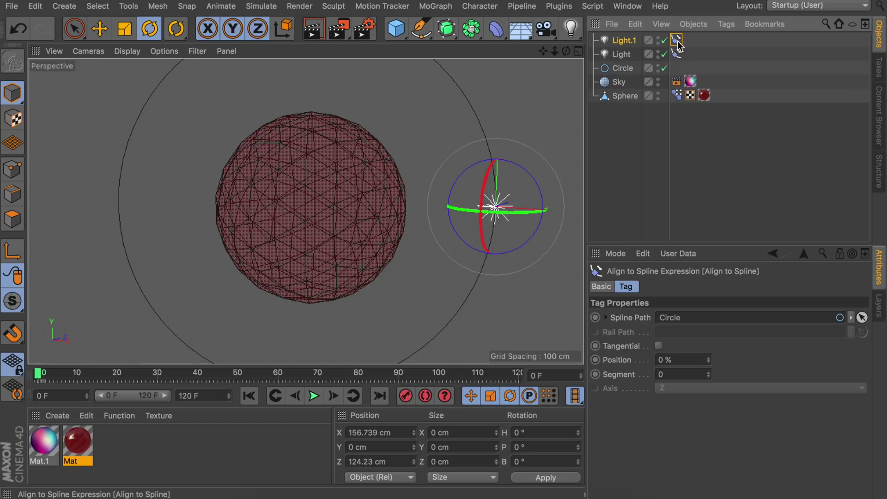
pyautogui.moveTo(708, 359); pyautogui.dragTo(736, 359)
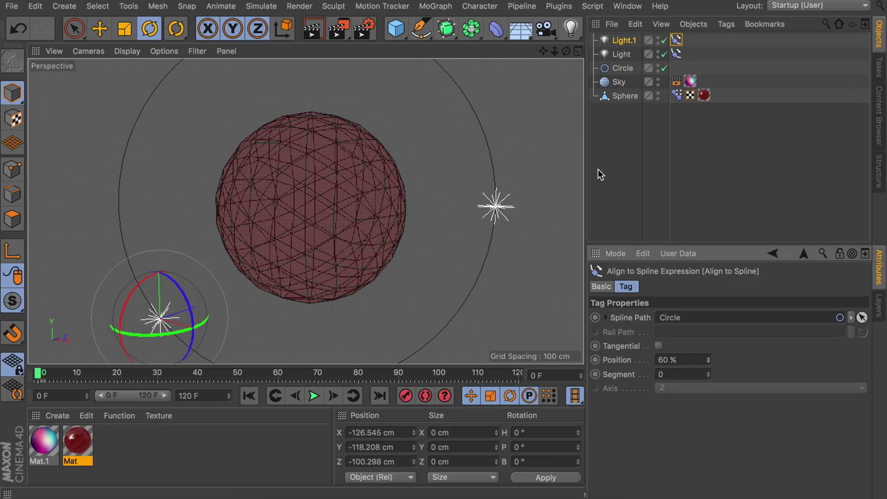
pyautogui.click(314, 28)
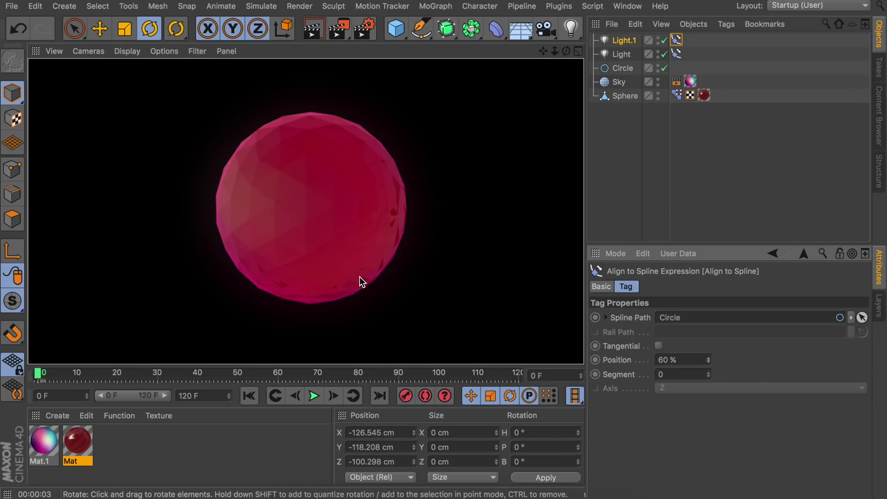
# Set the intensity of both lights to 200% and render the view.
pyautogui.keyDown('ctrl'); pyautogui.click(624, 54); pyautogui.keyUp('ctrl')
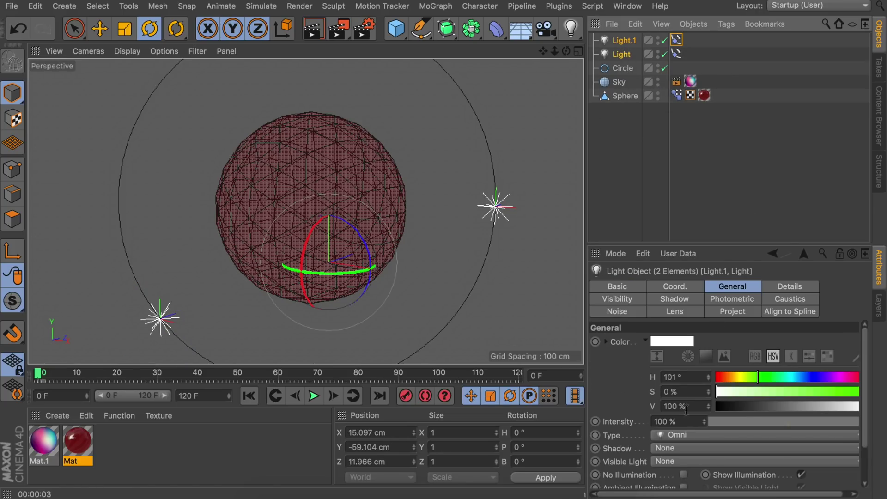
pyautogui.click(667, 422)
pyautogui.write('200')
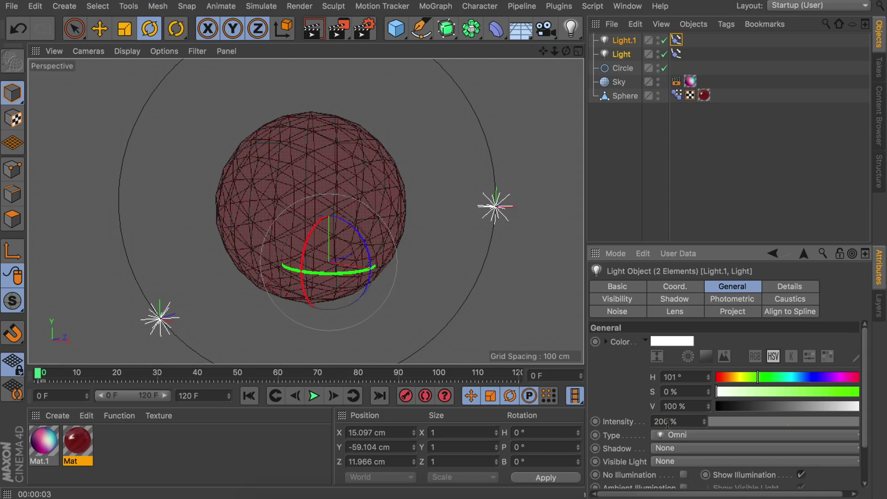
pyautogui.press('Return')
pyautogui.hotkey('ctrl', 'r')
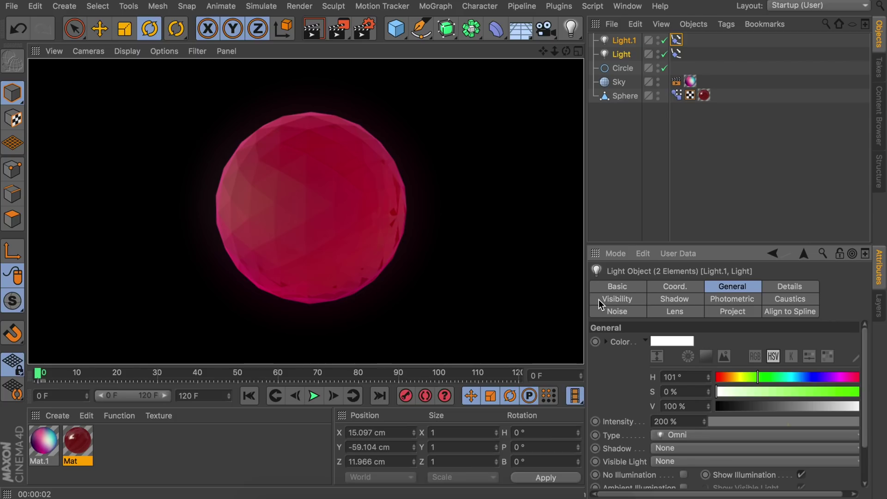
# Record a keyframe for the circle at frame 0 and add 360° to its heading at frame 119, making it 398.4°.
pyautogui.click(620, 68)
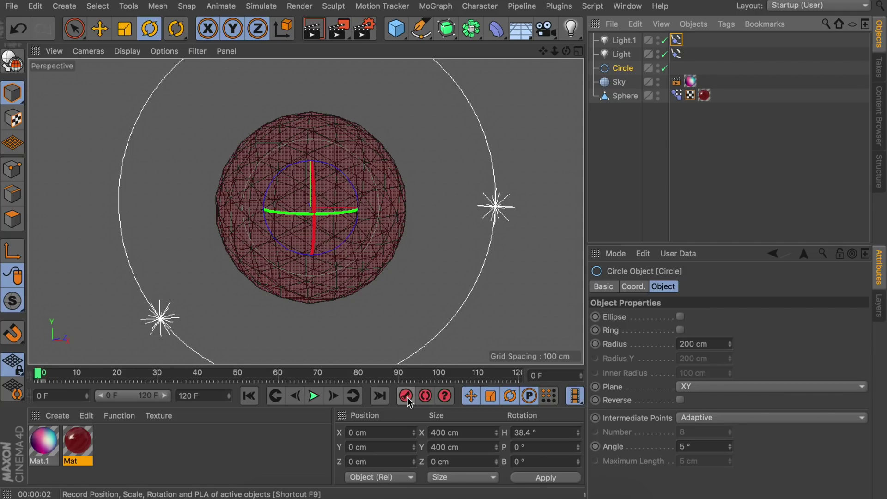
pyautogui.click(517, 373)
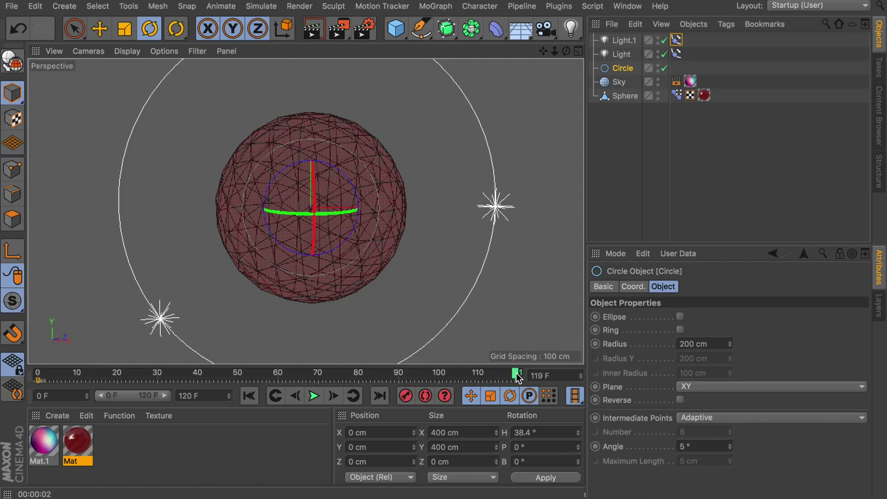
pyautogui.click(545, 432)
pyautogui.click(545, 429)
pyautogui.write('+360')
pyautogui.press('Return')
# Set the circle's pitch to 360° at frame 119, record the keyframe, and play back the animation.
pyautogui.click(532, 462)
pyautogui.click(527, 446)
pyautogui.write('360')
pyautogui.press('Return')
pyautogui.click(408, 398)
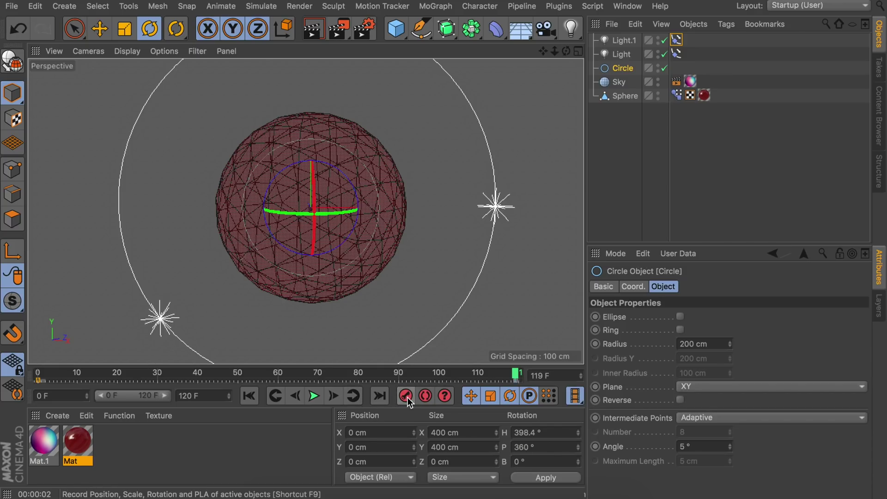
pyautogui.click(314, 397)
pyautogui.click(314, 396)
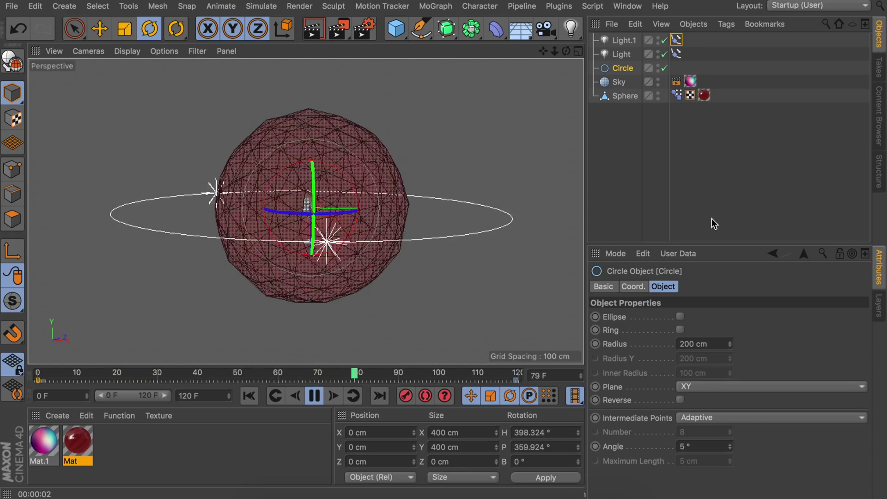
pyautogui.click(316, 396)
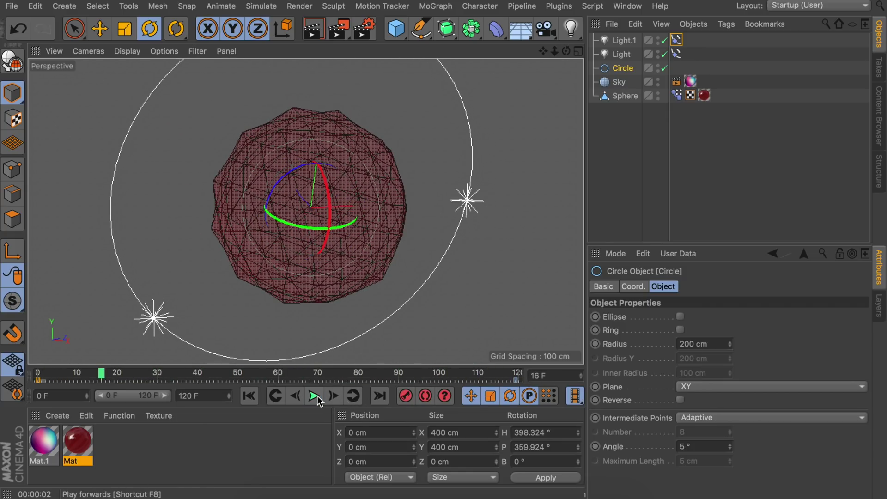
# Set the circle's keys at frames 119 and 0 to Linear interpolation, and check the motion with playback and a render.
pyautogui.click(516, 379)
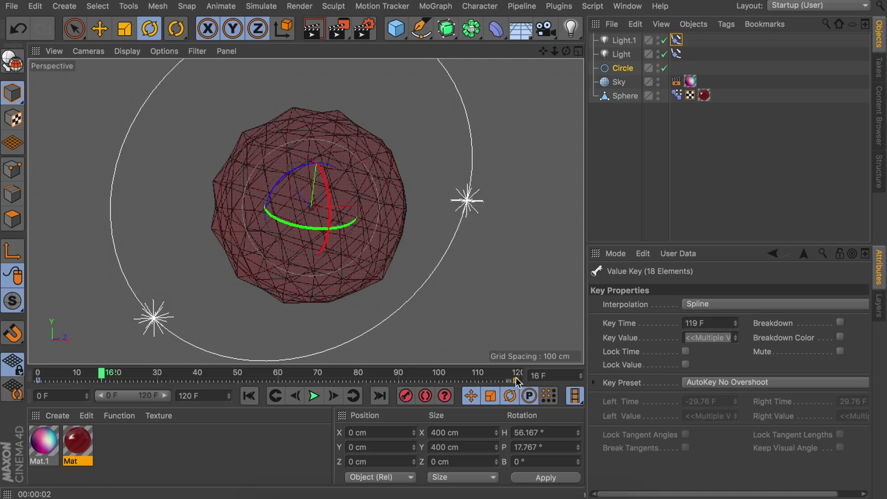
pyautogui.click(698, 304)
pyautogui.click(698, 332)
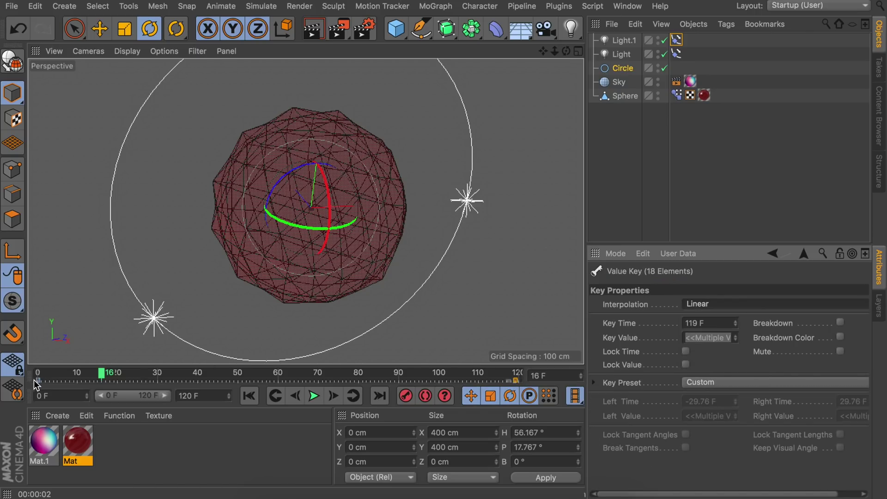
pyautogui.click(705, 304)
pyautogui.click(702, 332)
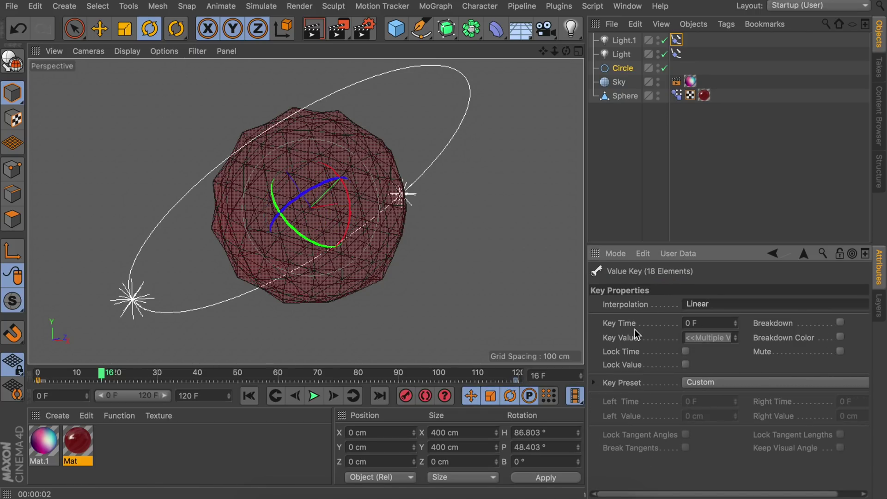
pyautogui.click(314, 396)
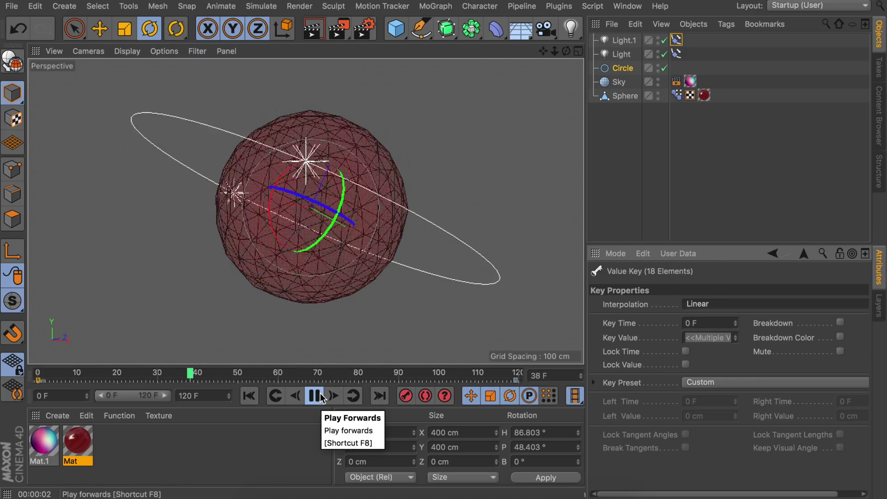
pyautogui.click(316, 396)
pyautogui.click(314, 29)
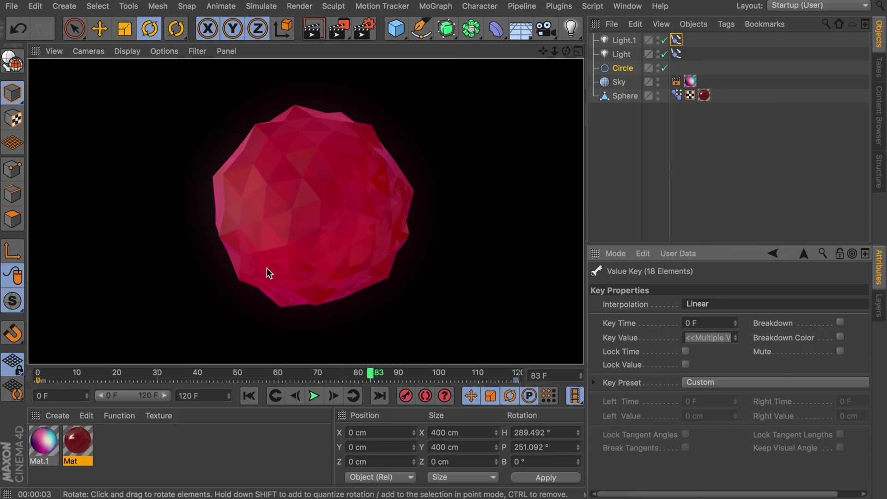
# Go to frame 105 and render the view to check the lighting on the ball.
pyautogui.click(457, 375)
pyautogui.click(318, 30)
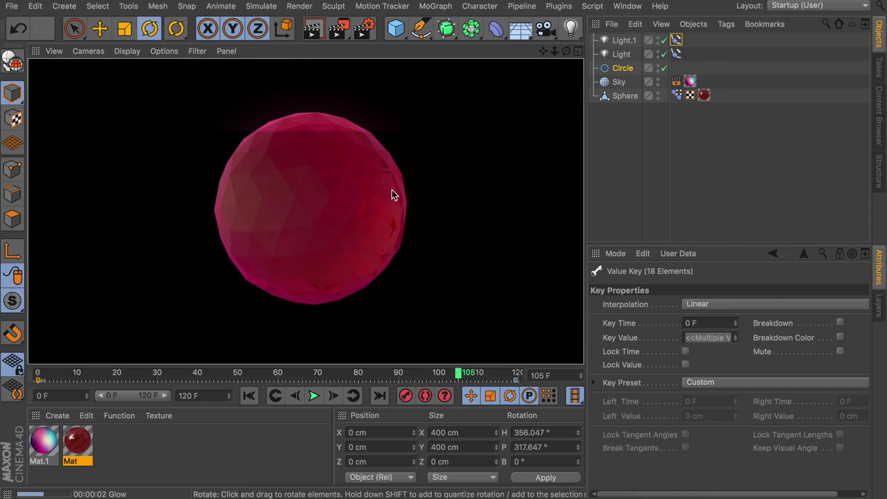
pyautogui.click(625, 147)
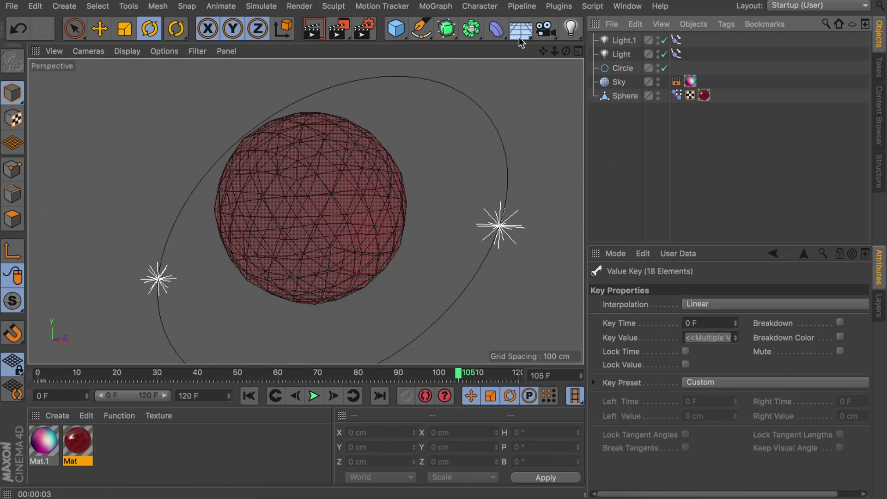
# Add a Background object to the scene and create a new material for it.
pyautogui.click(521, 29)
pyautogui.click(582, 146)
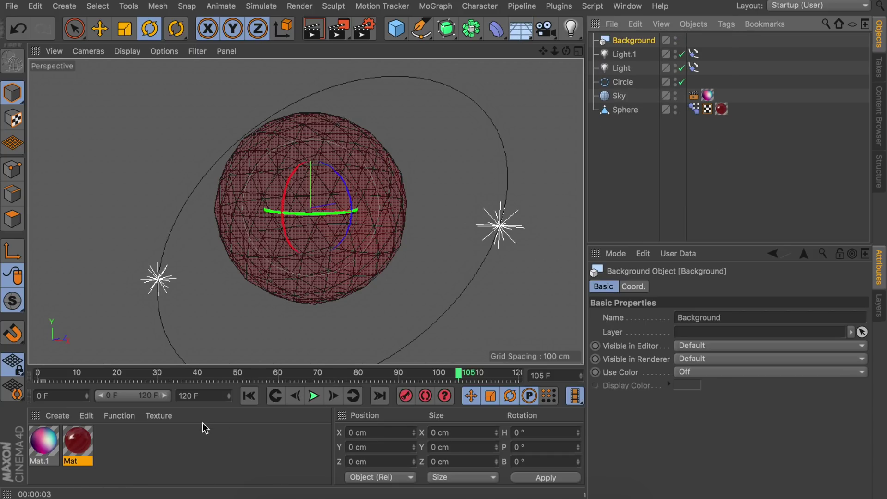
pyautogui.doubleClick(140, 447)
# Disable Reflectance on the new material and set its color to H 225°, S 18%, V 20%.
pyautogui.doubleClick(41, 442)
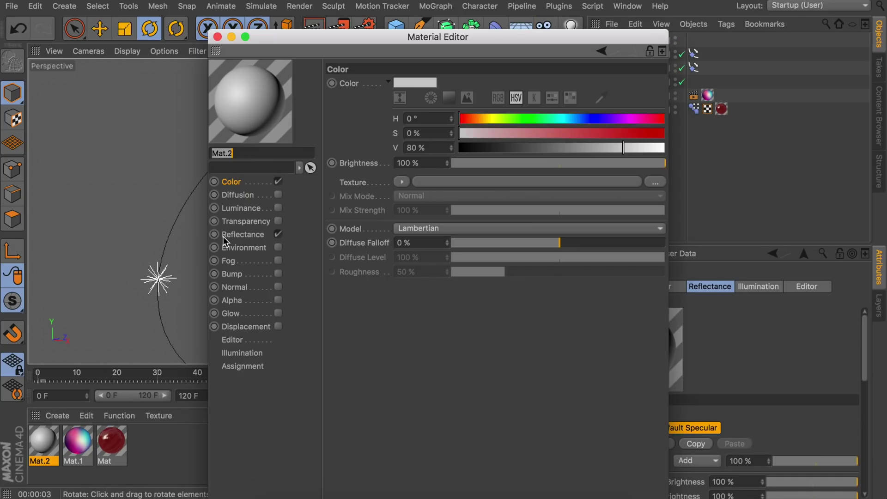
pyautogui.click(278, 234)
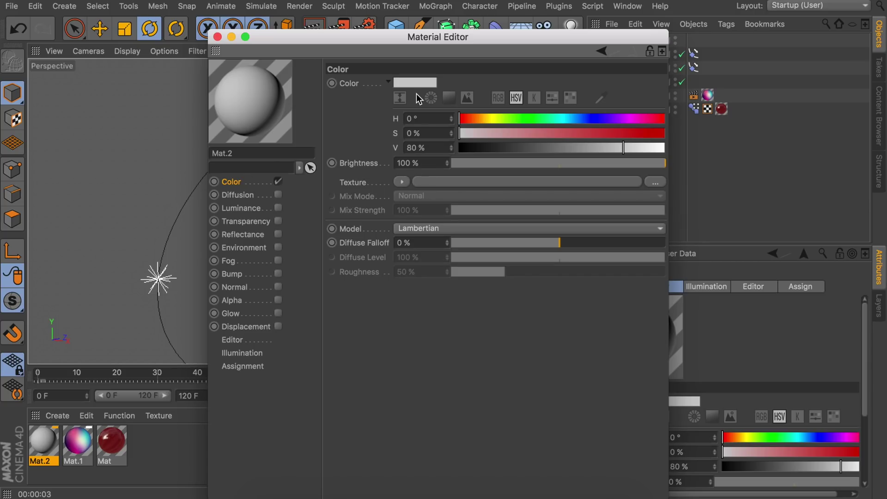
pyautogui.moveTo(507, 148); pyautogui.dragTo(496, 133)
# Load a Gradient texture into the material's color, set its type to 2D - Circular, and invert the gradient to run from white to black.
pyautogui.click(401, 182)
pyautogui.click(420, 306)
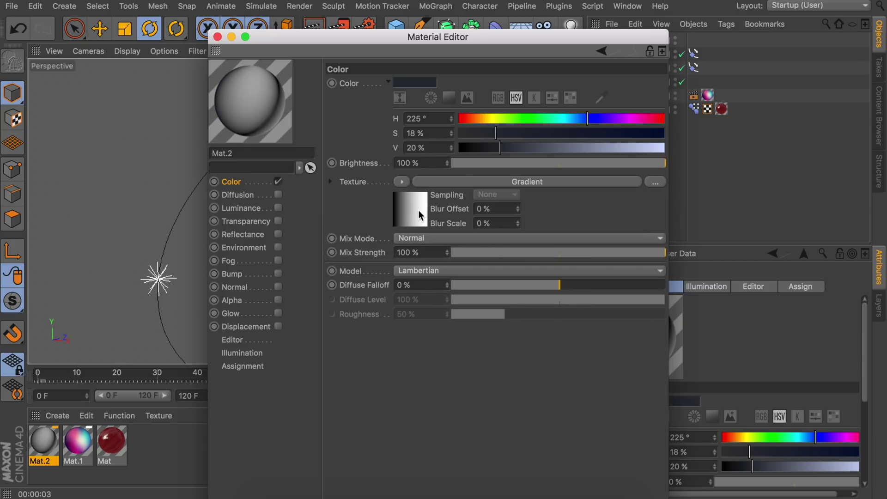
pyautogui.click(417, 210)
pyautogui.click(414, 202)
pyautogui.click(424, 273)
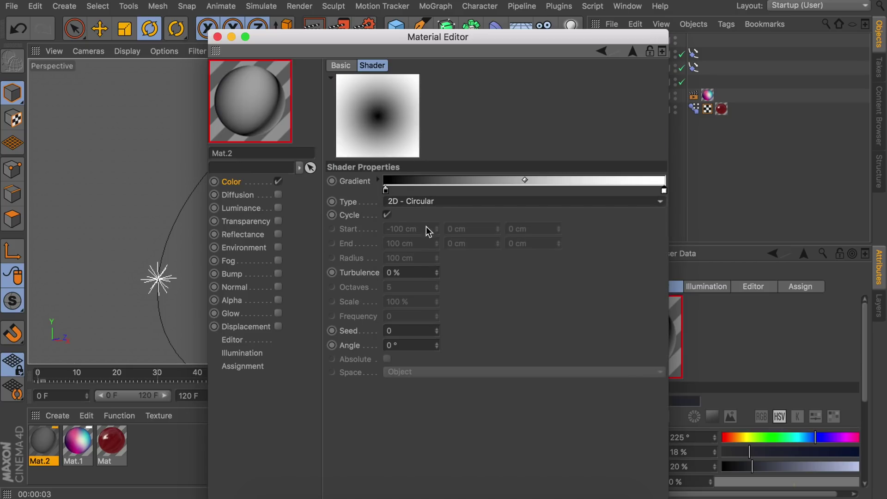
pyautogui.rightClick(522, 182)
pyautogui.click(546, 193)
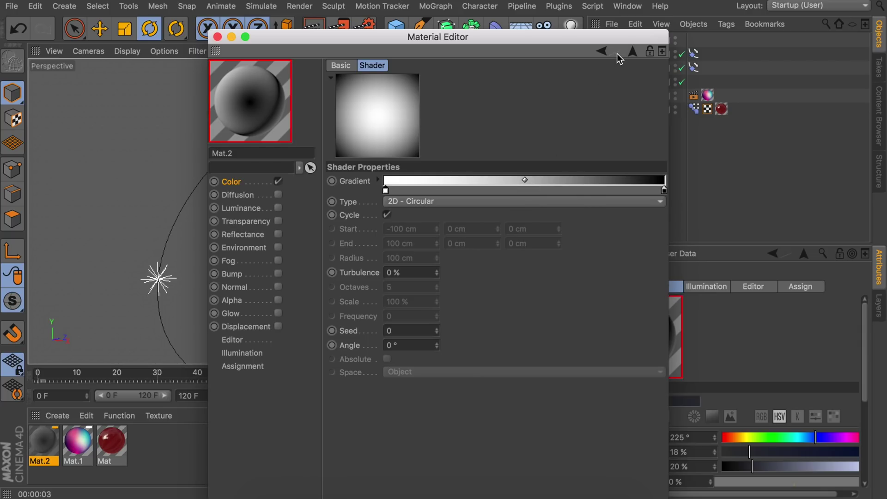
# Lower the Mix Strength of the gradient texture in the material's Color channel, keeping the mix mode at Normal.
pyautogui.click(632, 50)
pyautogui.click(433, 238)
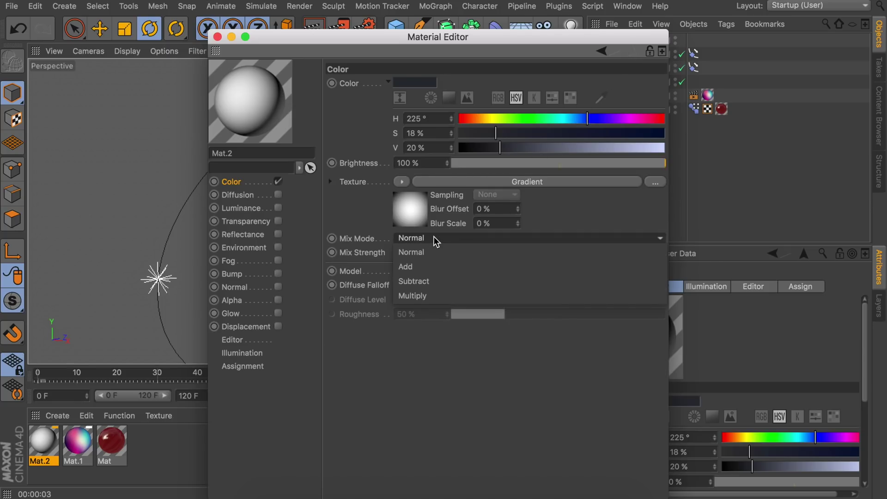
pyautogui.click(370, 249)
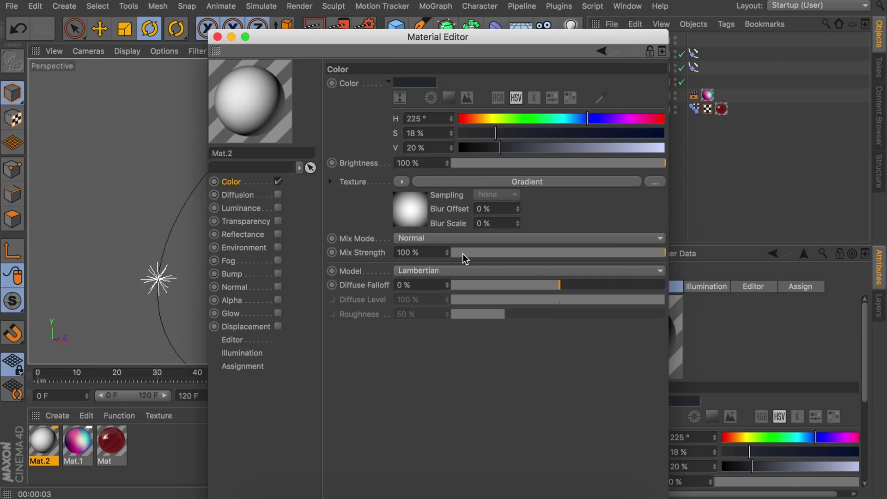
pyautogui.moveTo(462, 254); pyautogui.dragTo(468, 252)
# Apply the new gradient material to the Background object and render the view.
pyautogui.click(217, 37)
pyautogui.moveTo(34, 451); pyautogui.dragTo(635, 40)
pyautogui.click(313, 29)
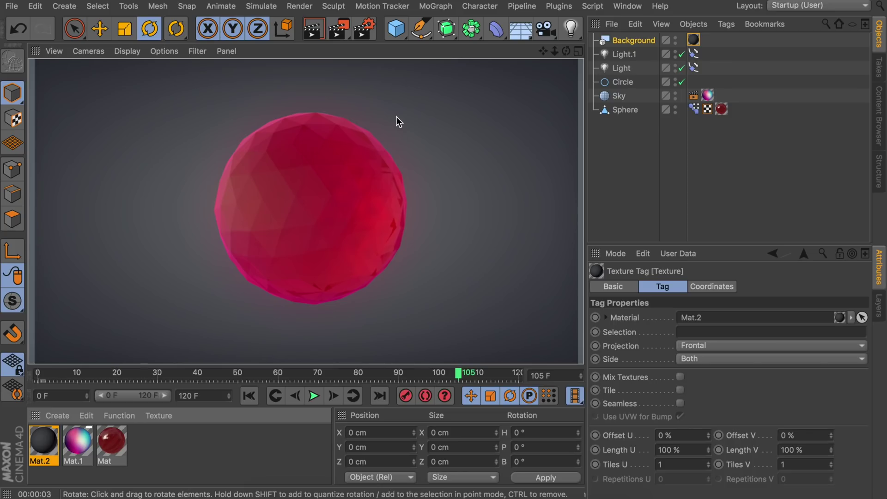
# Turn off saving in the render settings and set the output frame range to Preview Range.
pyautogui.click(366, 30)
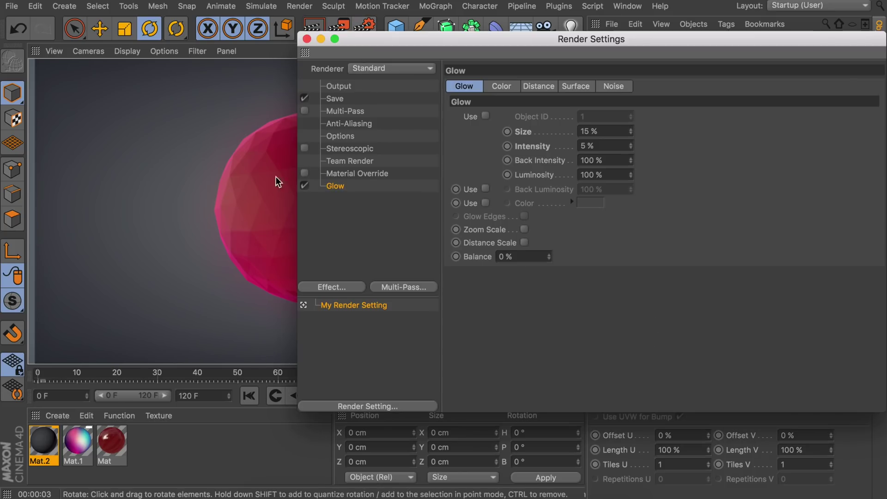
pyautogui.click(339, 87)
pyautogui.click(305, 98)
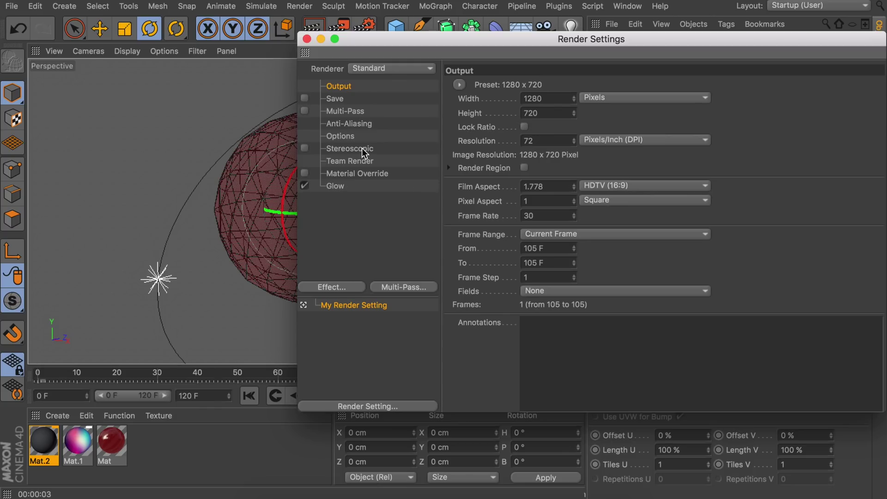
pyautogui.click(565, 234)
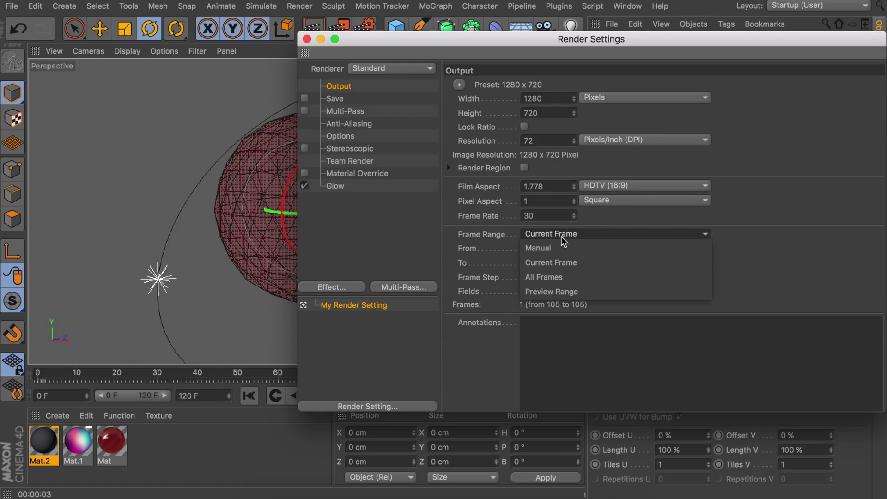
pyautogui.click(562, 292)
# Lock the output ratio and halve the height of 720 for a 640 x 360 render.
pyautogui.click(524, 127)
pyautogui.click(548, 113)
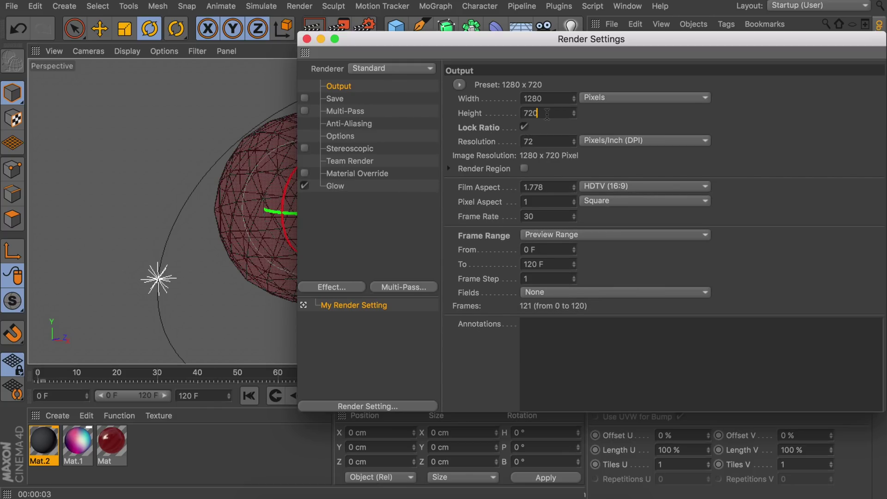
pyautogui.write('/2')
pyautogui.press('Return')
pyautogui.click(307, 39)
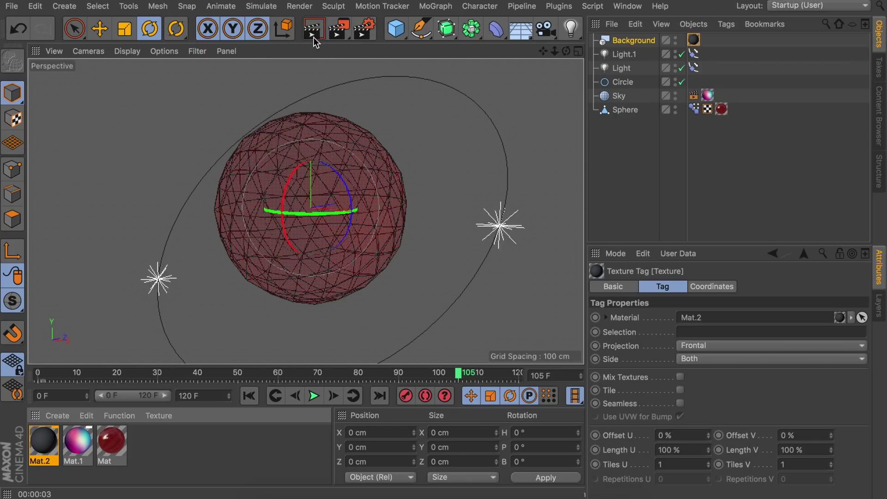
# Render the full animation to the Picture Viewer without saving it.
pyautogui.click(339, 28)
pyautogui.click(525, 174)
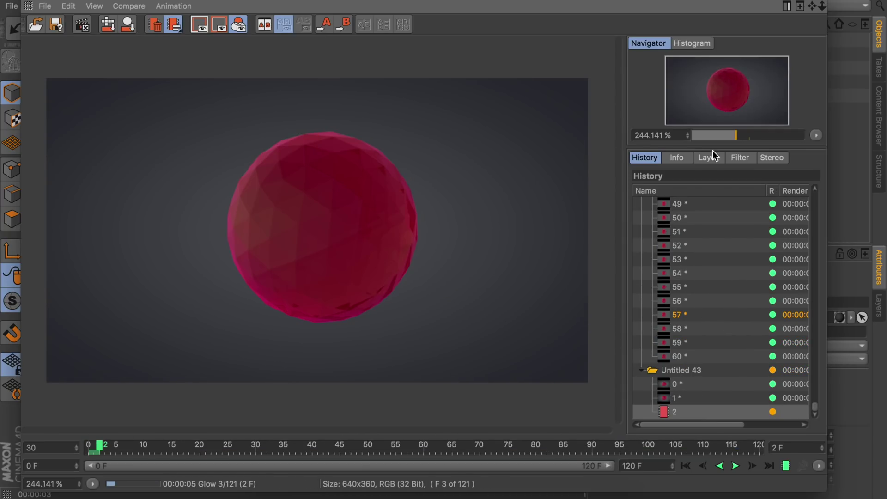
# Enable the Picture Viewer filter and set saturation to 7%, contrast to 15% and exposure to 0.2.
pyautogui.click(744, 158)
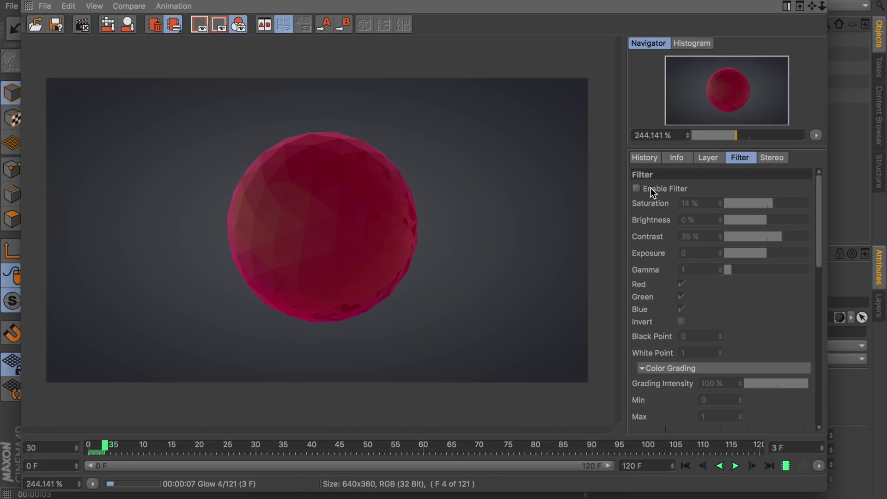
pyautogui.click(651, 188)
pyautogui.moveTo(774, 204); pyautogui.dragTo(771, 204)
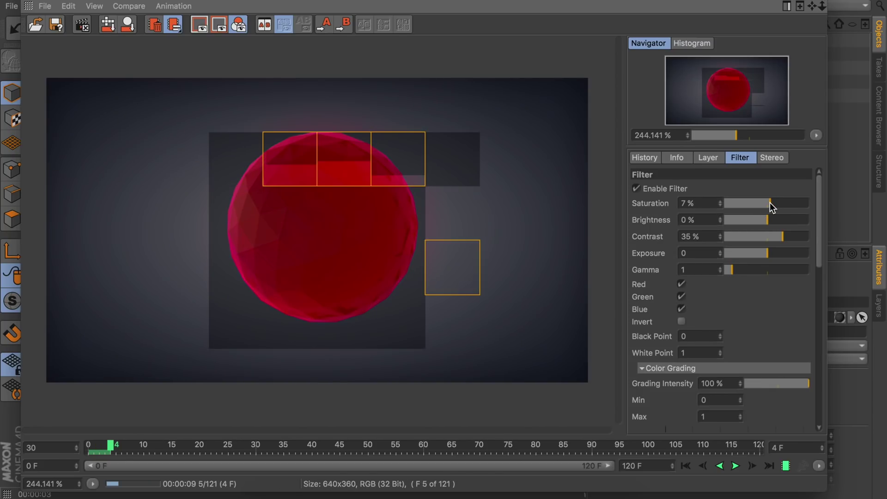
pyautogui.moveTo(781, 238); pyautogui.dragTo(776, 239)
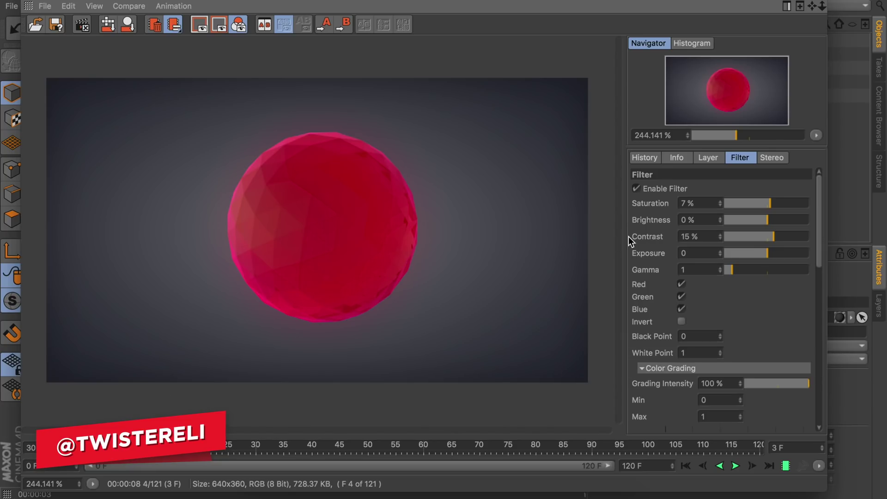
pyautogui.moveTo(774, 253); pyautogui.dragTo(769, 254)
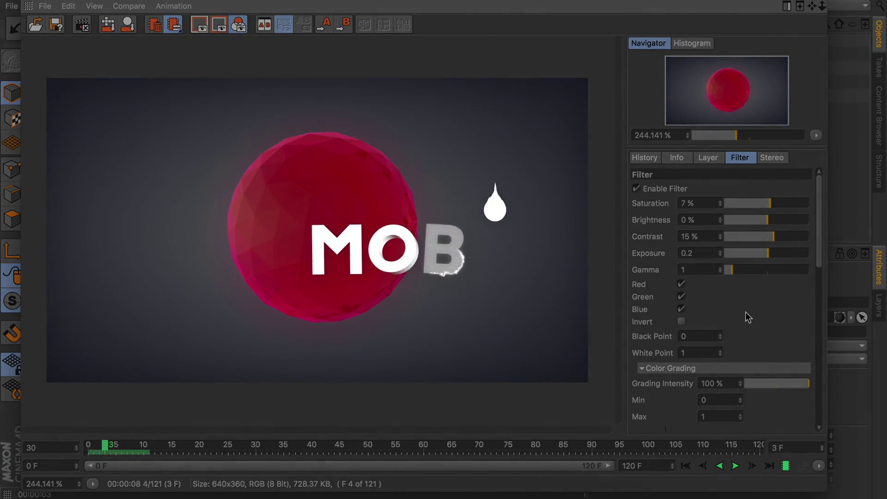